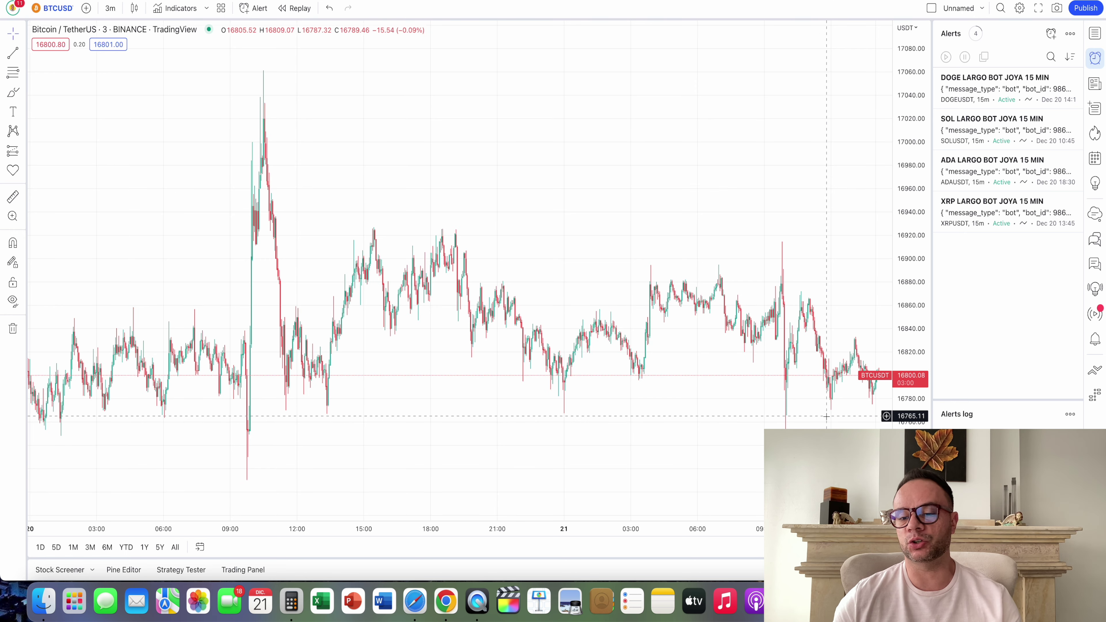
Switch to CoinGecko, search for twt and open the Trust Wallet (TWT) coin page
scroll(826, 416, right, 3)
scroll(824, 416, left, 5)
scroll(824, 416, left, 4)
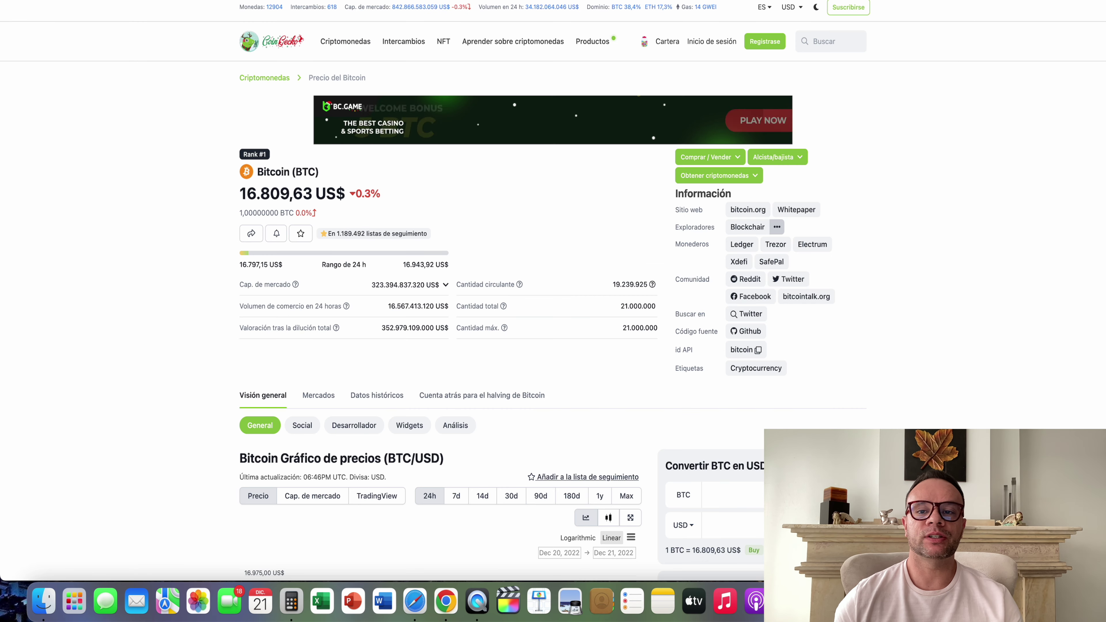
click(836, 44)
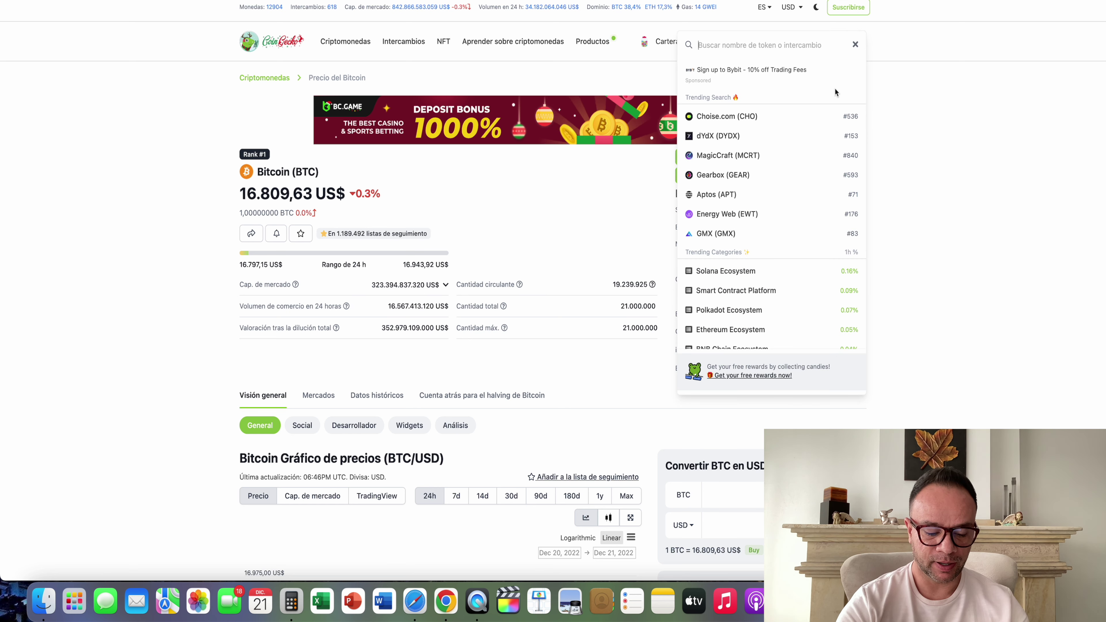
text(twt)
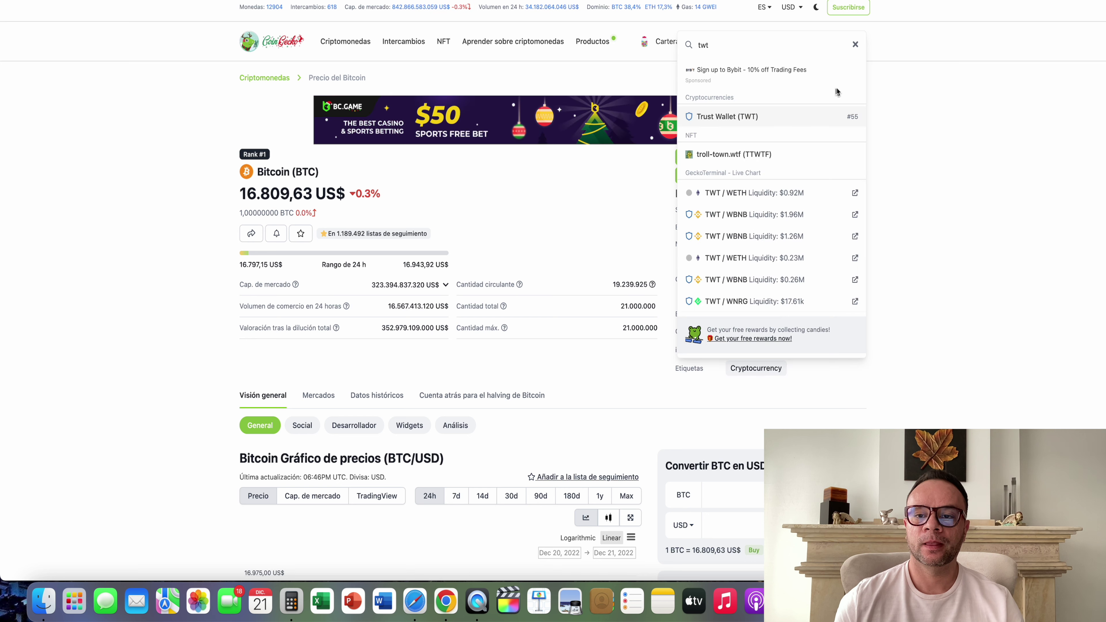
click(735, 122)
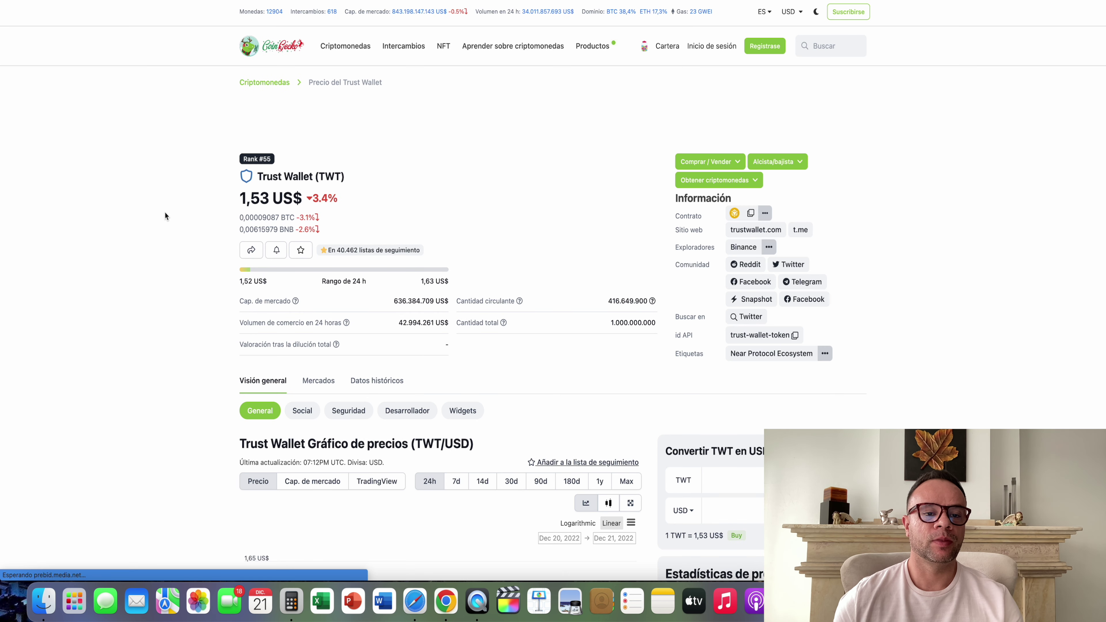
Show the Trust Wallet price chart over the Max range and examine its price history
scroll(165, 212, down, 10)
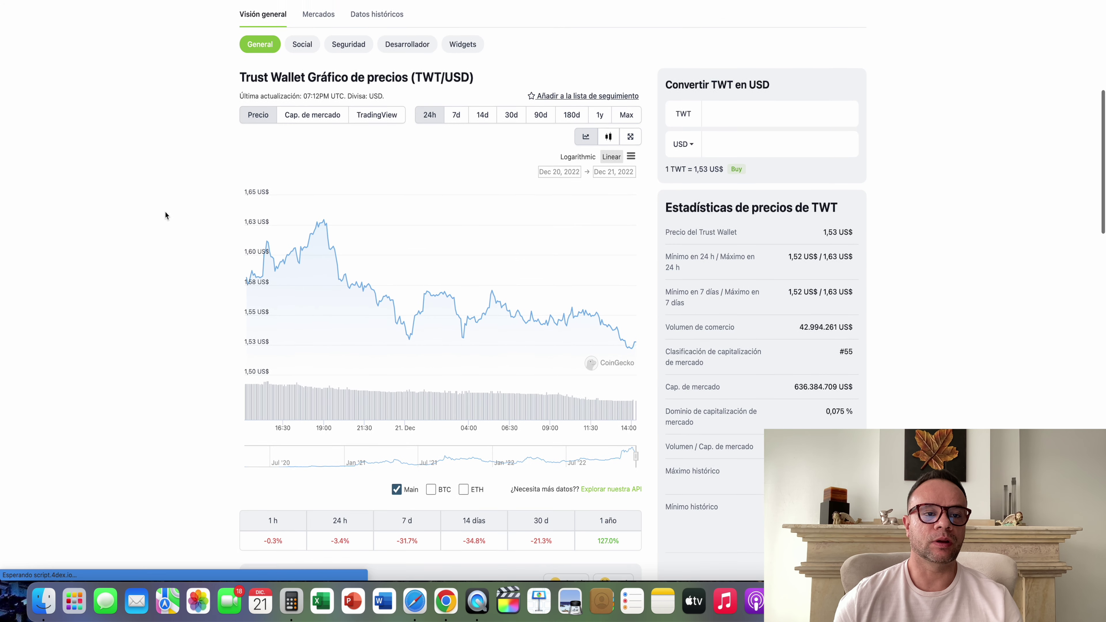
scroll(165, 212, up, 1)
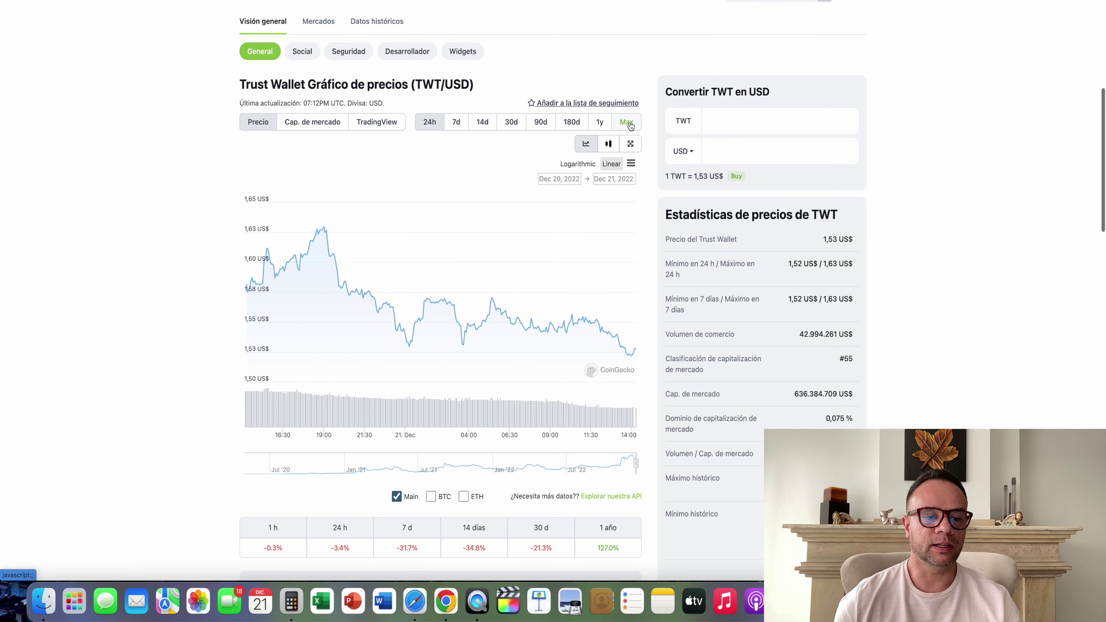
scroll(630, 126, up, 1)
click(627, 135)
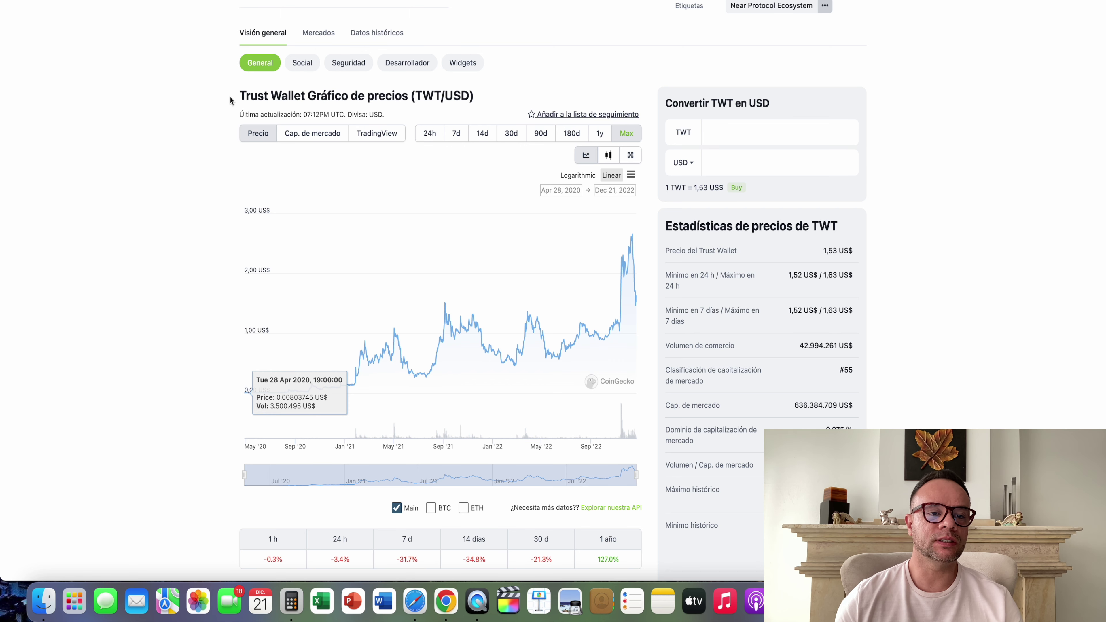
drag(239, 96, 479, 103)
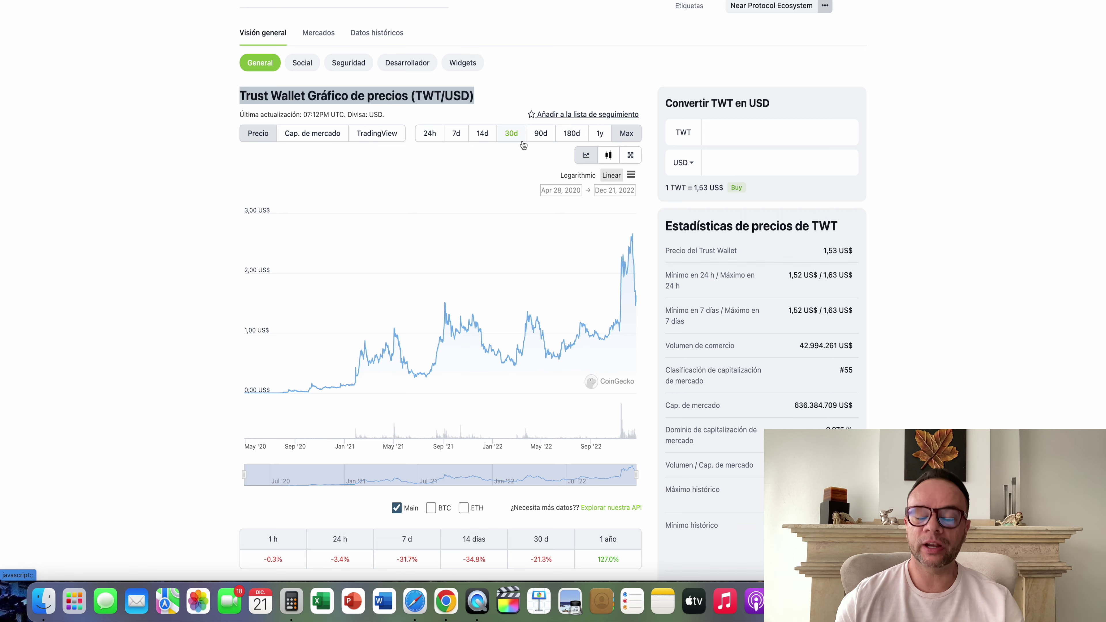
scroll(895, 208, up, 10)
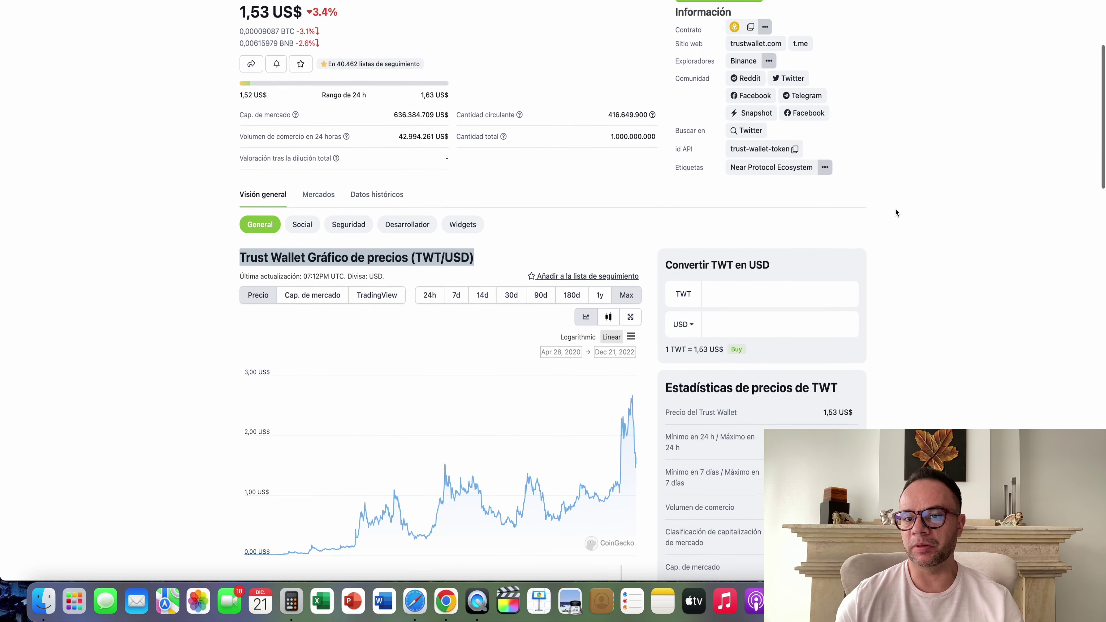
Search for gmx and open the GMX (GMX) coin page
click(824, 43)
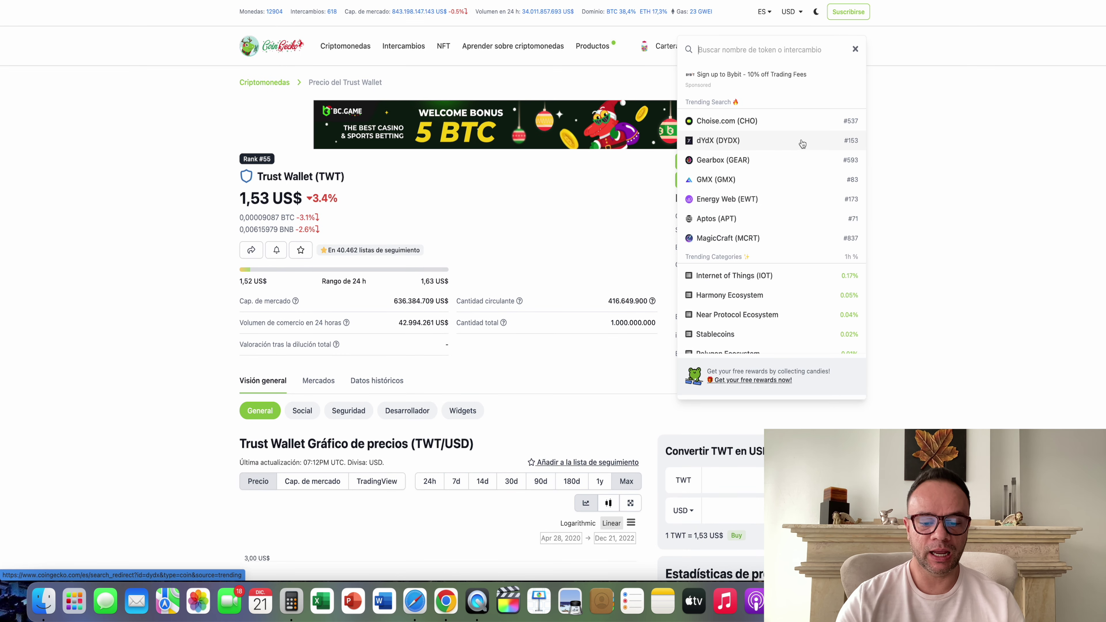
text(gmx)
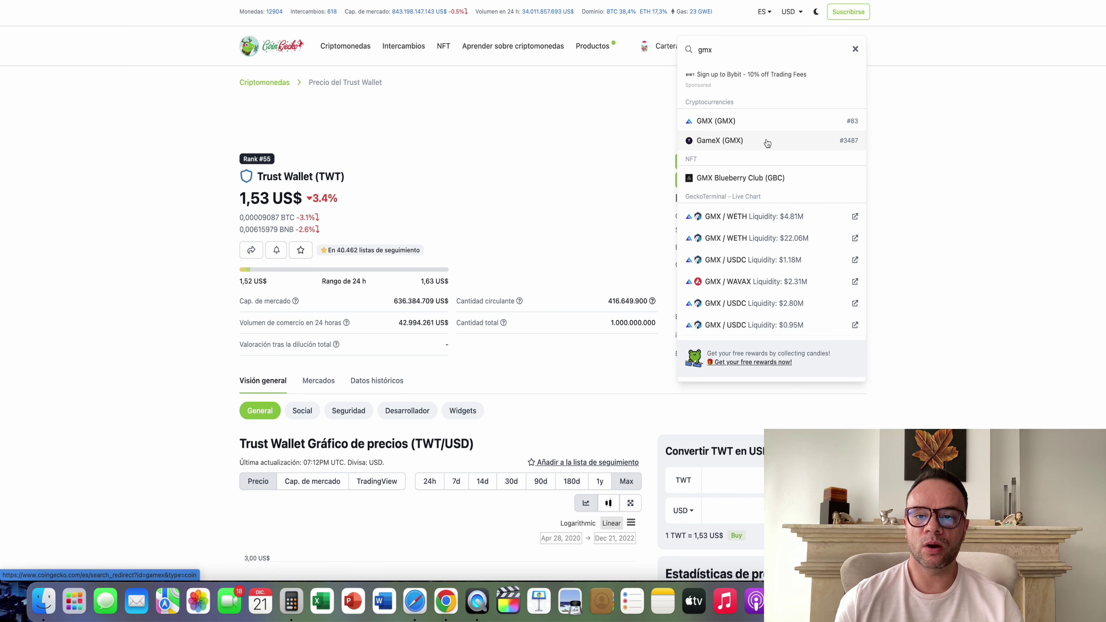
click(734, 125)
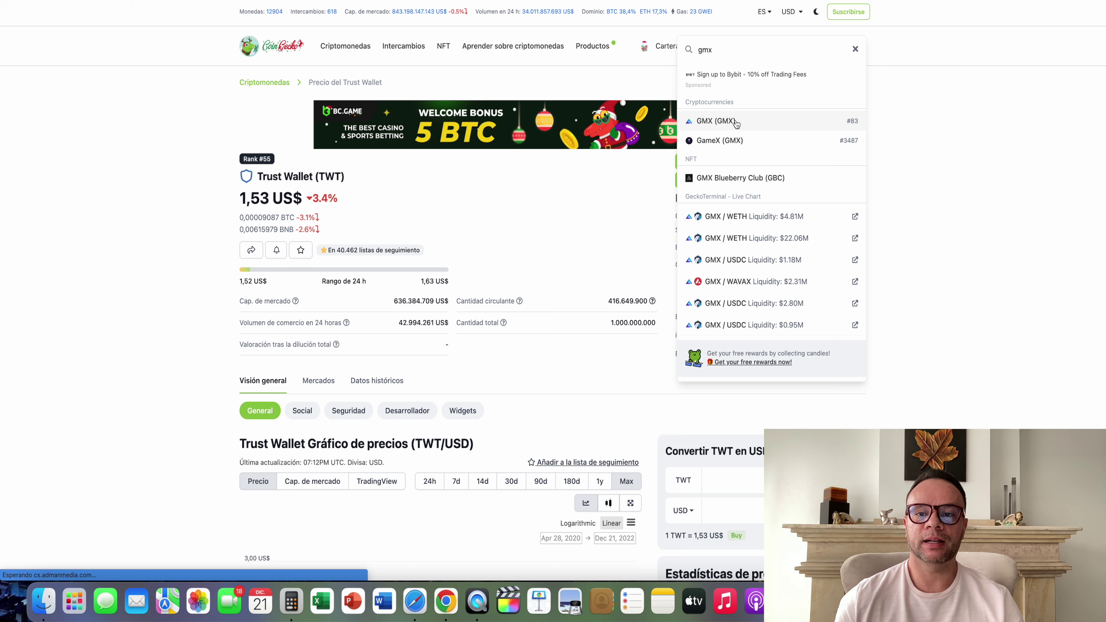
Show the GMX price chart over the Max range and examine its price history
scroll(188, 222, down, 8)
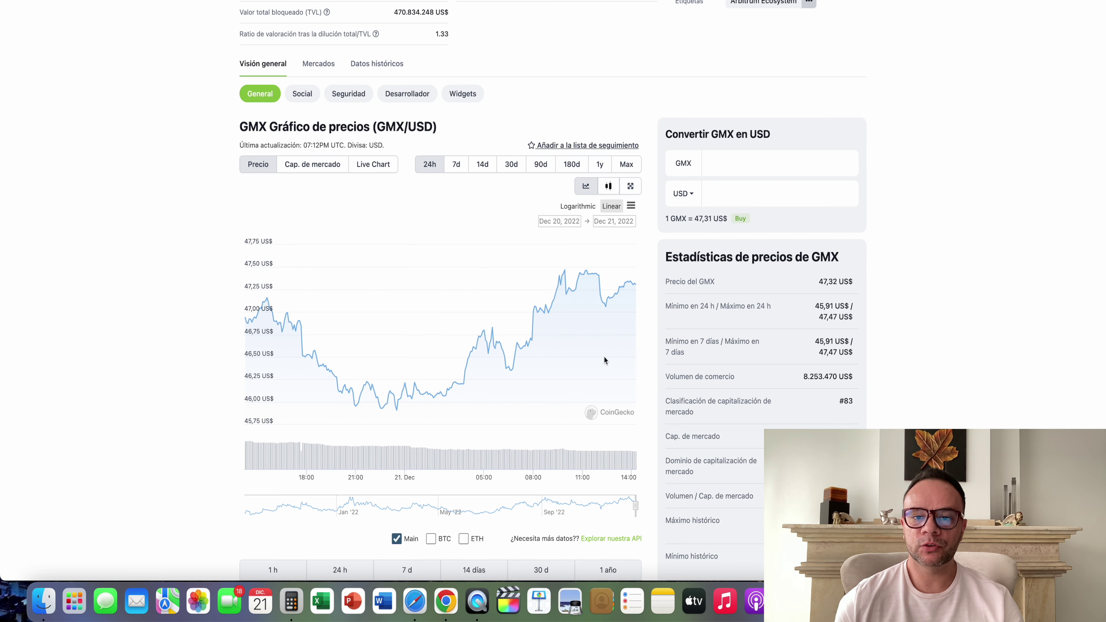
click(631, 167)
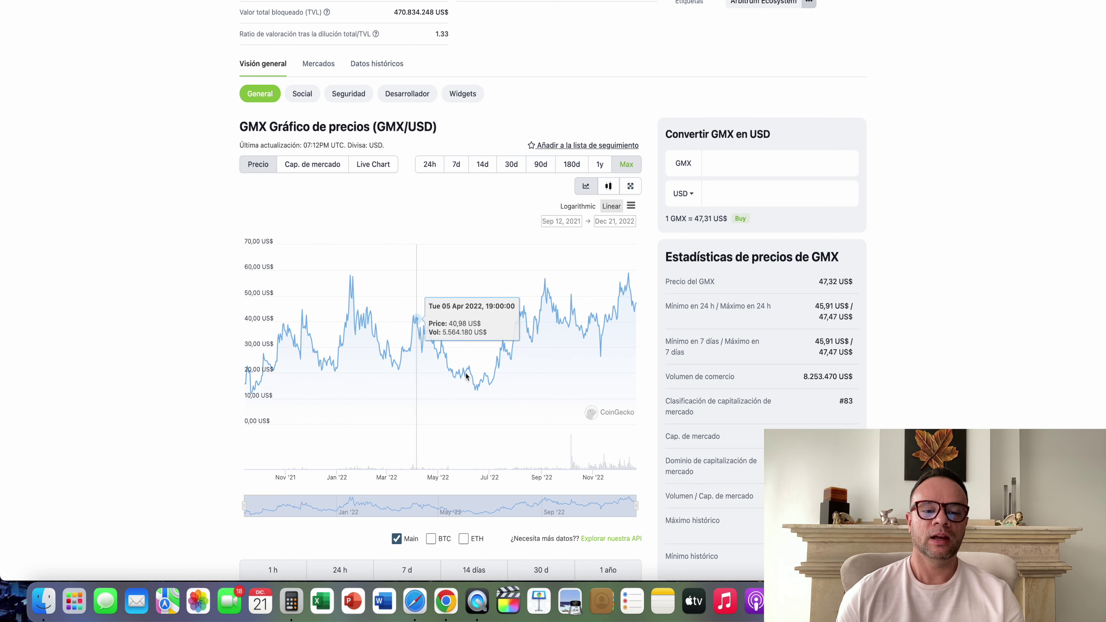
scroll(871, 348, up, 3)
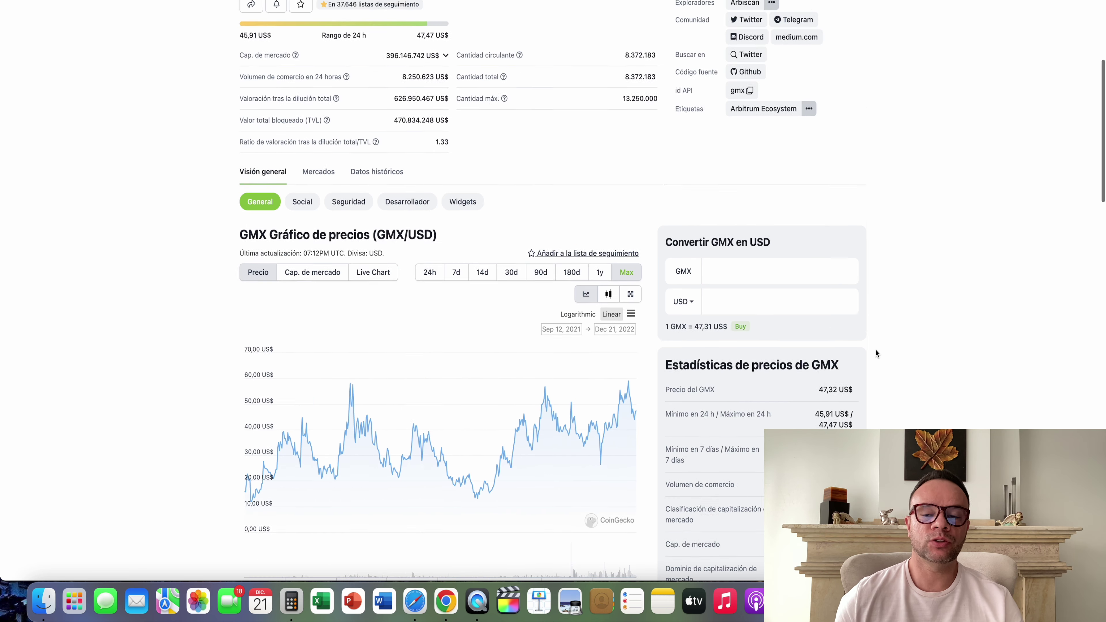
scroll(876, 353, up, 3)
scroll(880, 351, up, 1)
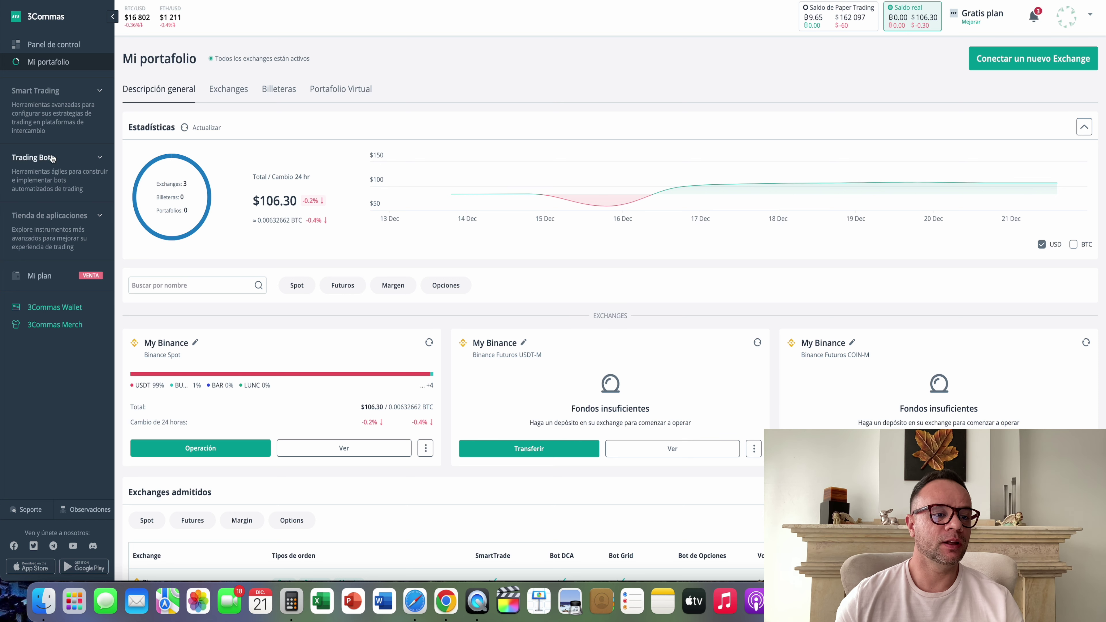
In 3Commas, start creating a new DCA bot and dismiss the bot-mode chooser to reach the advanced settings form
click(35, 158)
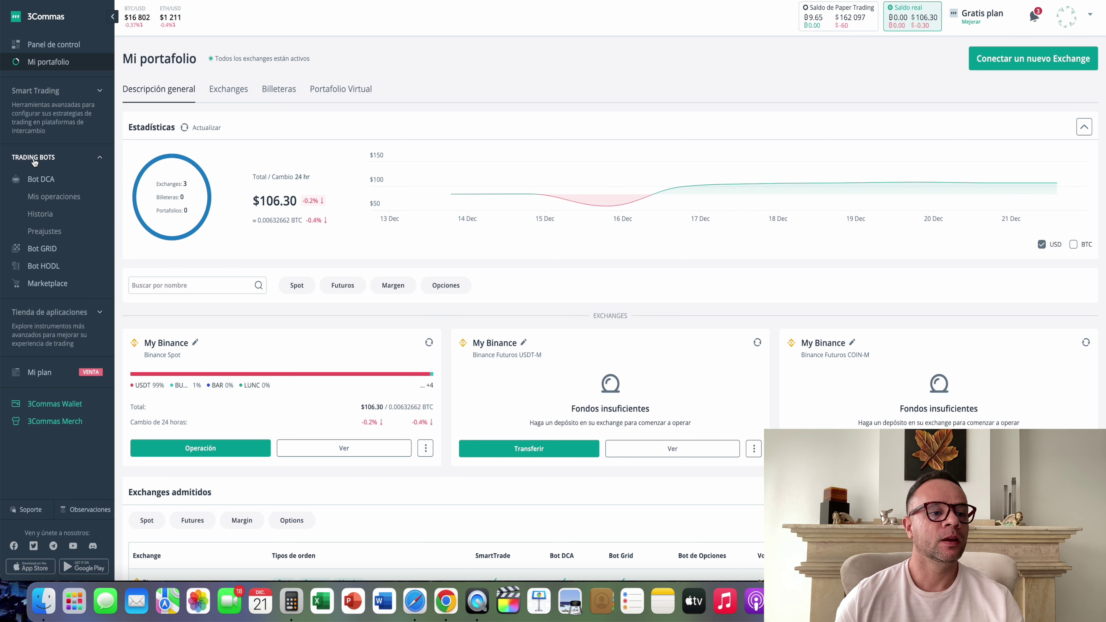
click(38, 184)
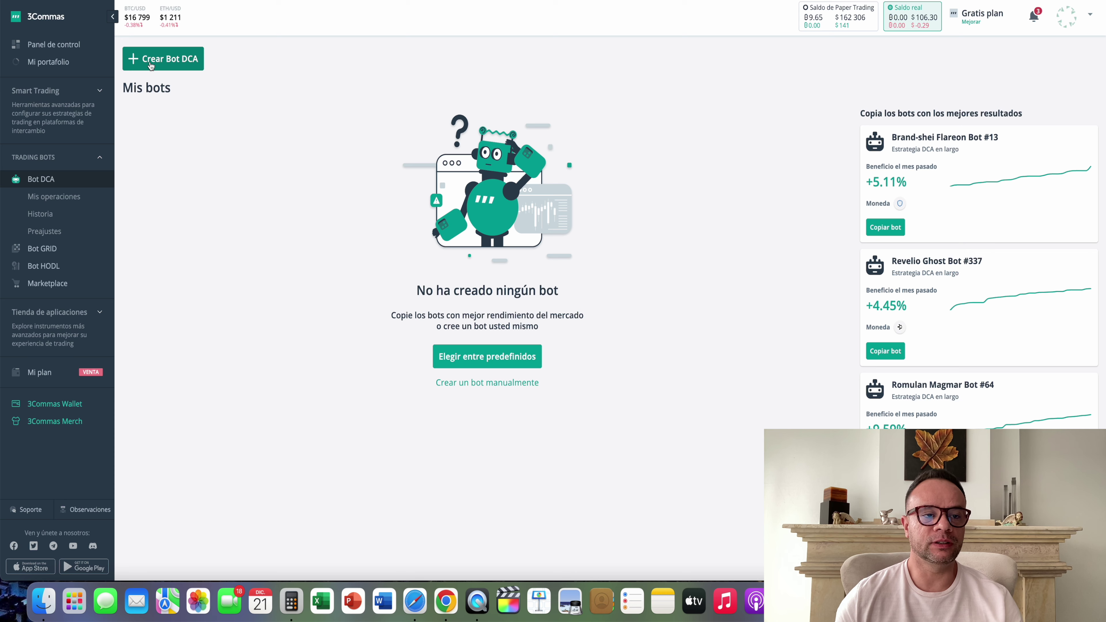
click(152, 66)
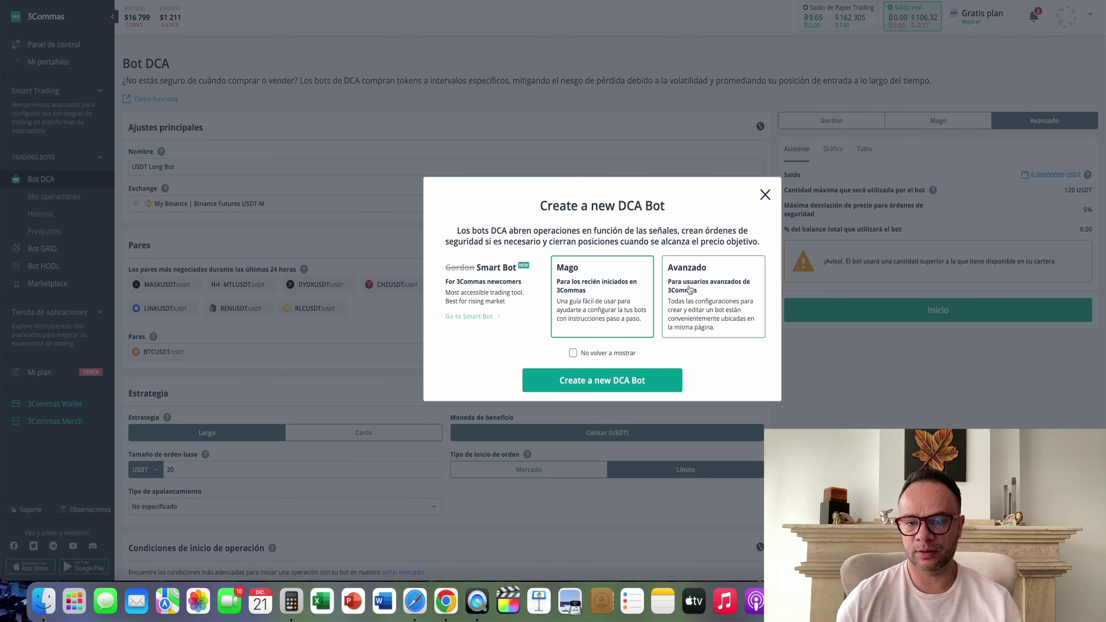
click(764, 196)
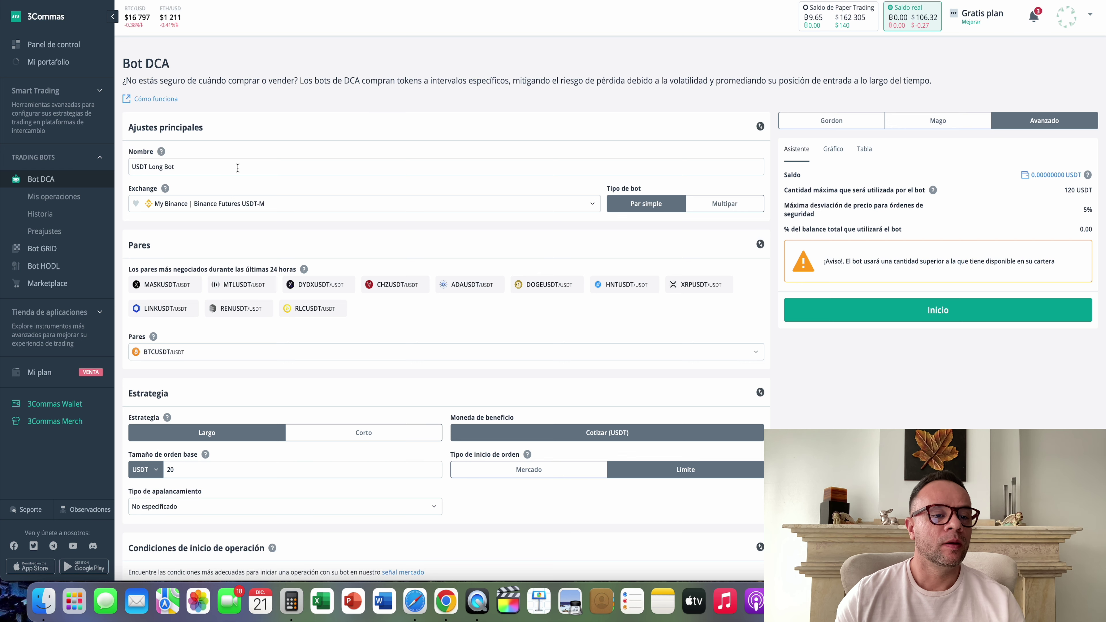
Configure the bot's main settings with the name "USDT Long Bot RSi", the exchange My Binance | Binance Spot and the bot type Multipar
click(198, 166)
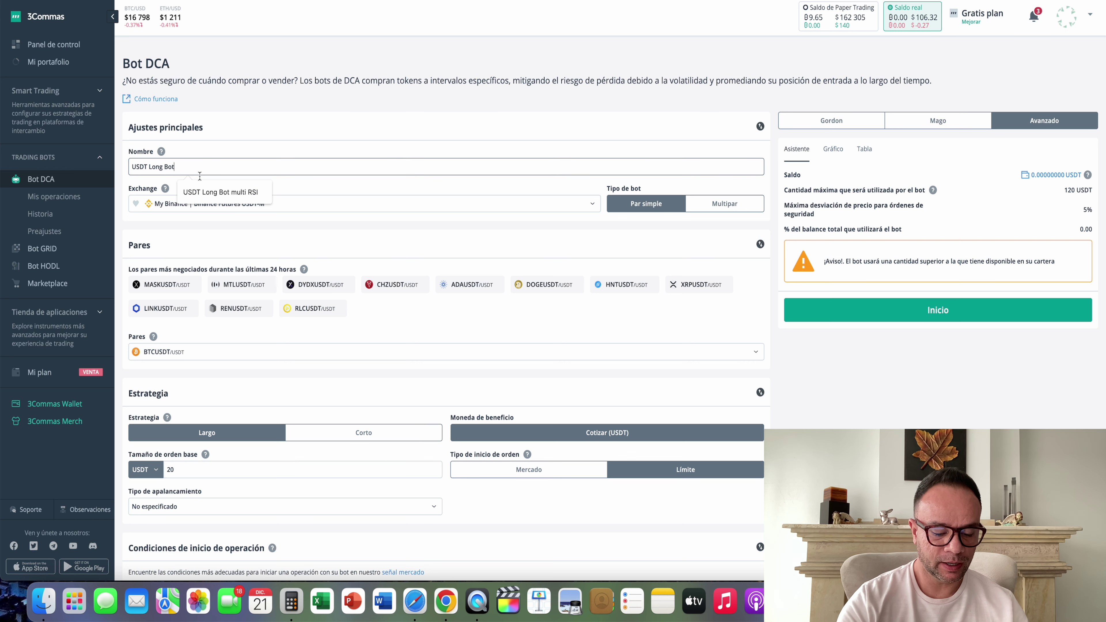
text(RSI)
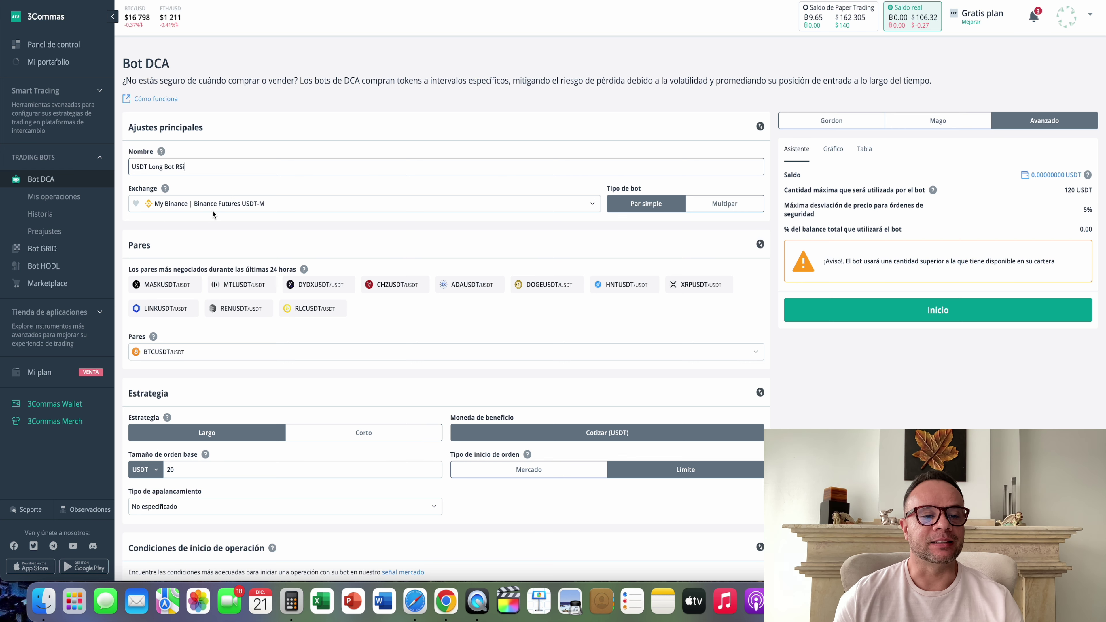
click(593, 206)
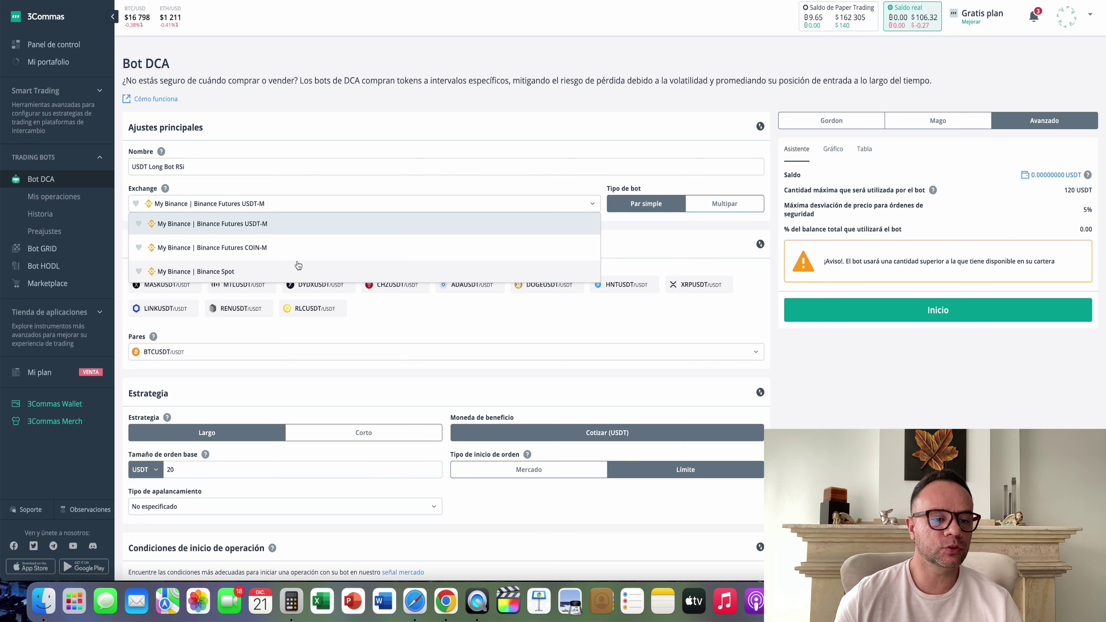
click(204, 272)
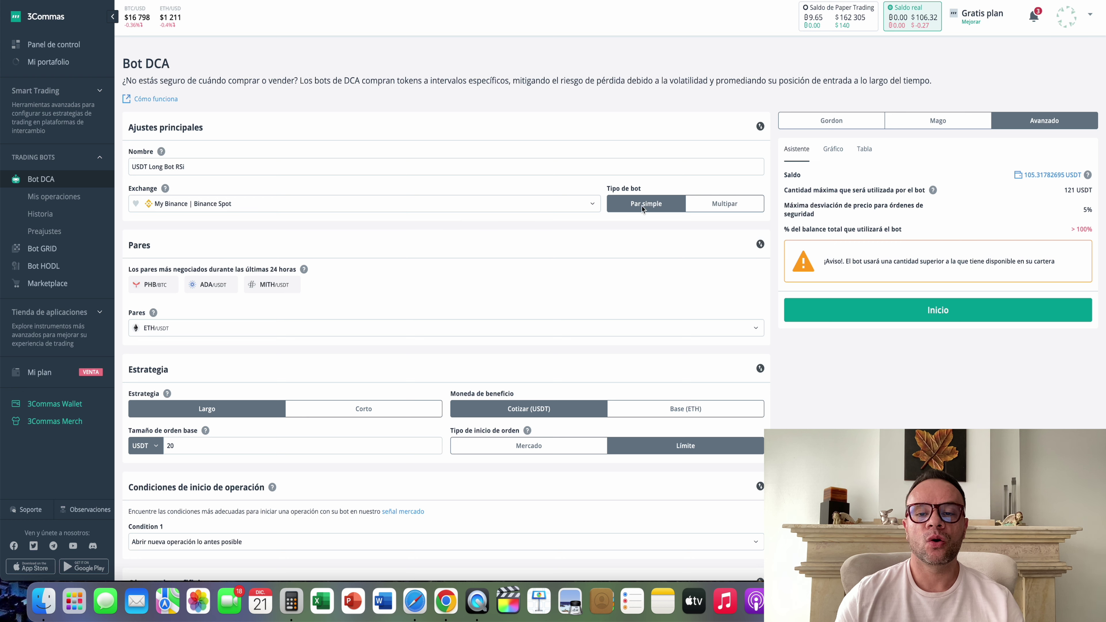
click(718, 208)
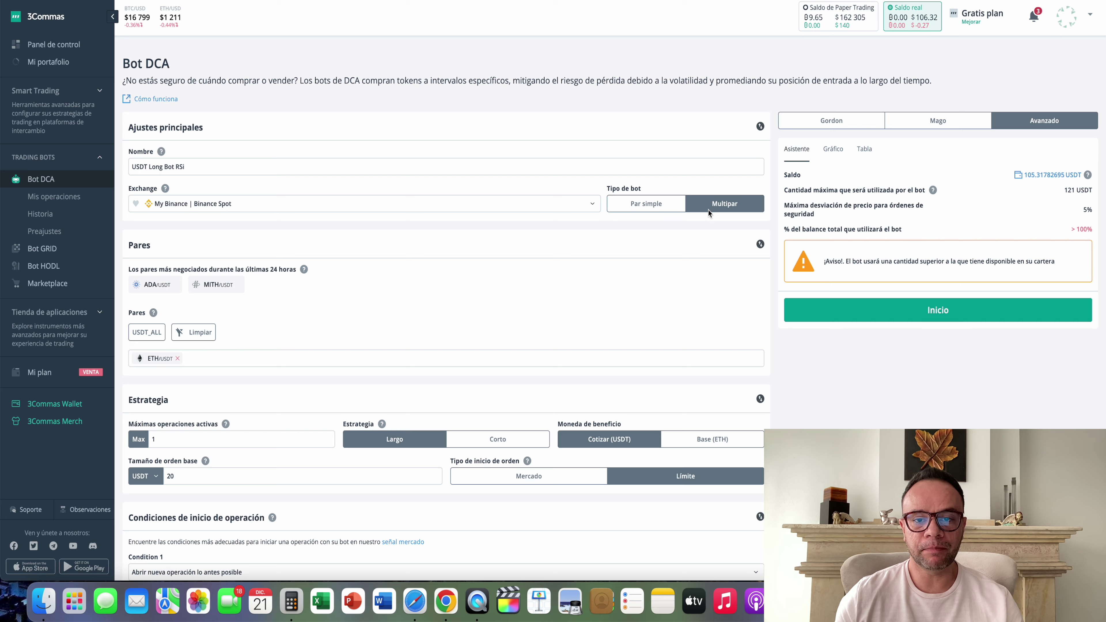
Examine the maximum active operations setting in the bot's strategy section
scroll(673, 230, down, 5)
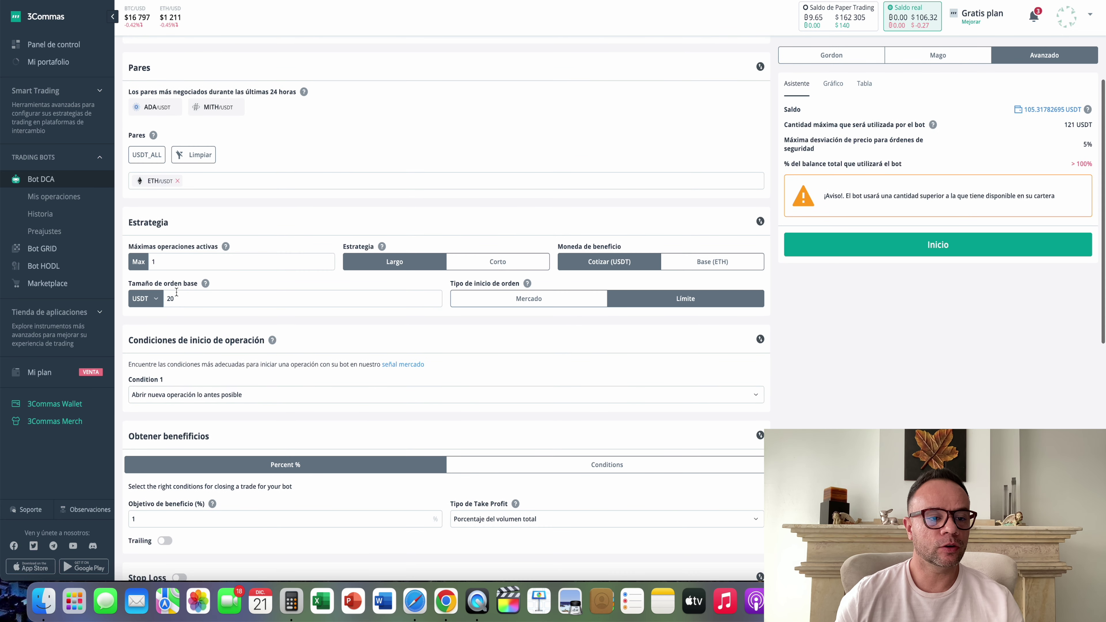
drag(128, 247, 219, 253)
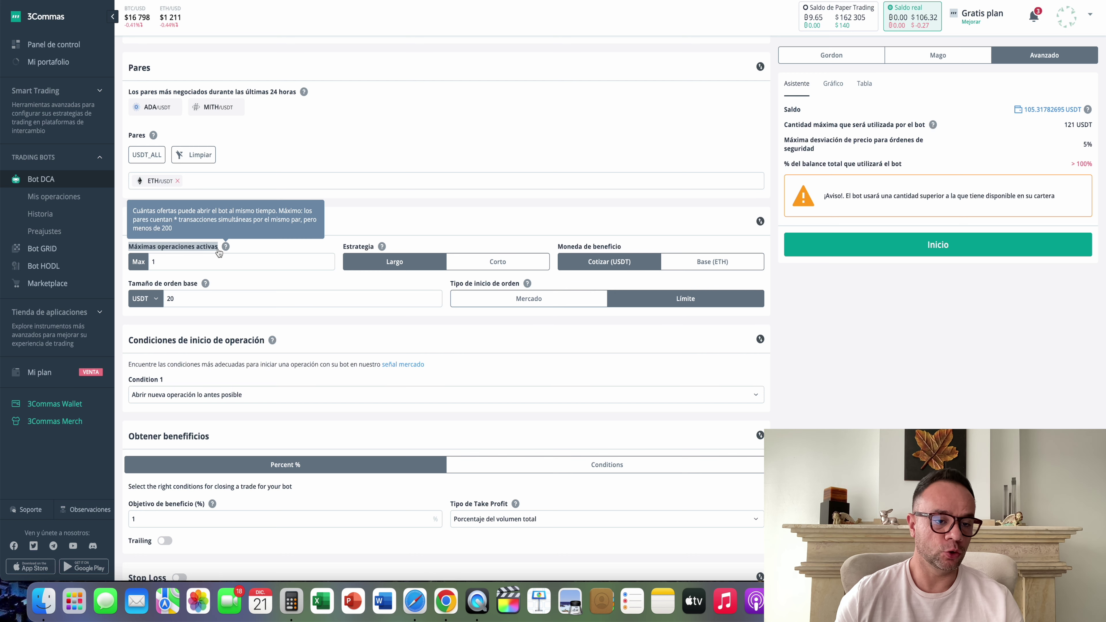
click(161, 263)
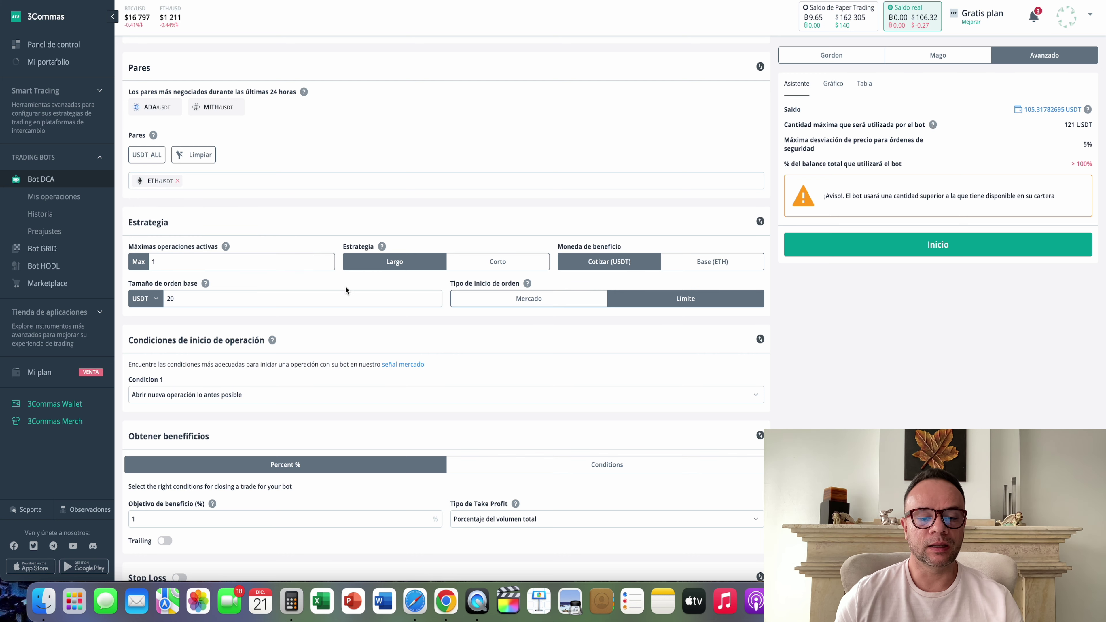
Set the simultaneous deals on the same pair to 1 in the advanced settings
scroll(328, 291, down, 10)
click(488, 419)
text(1)
drag(451, 407, 555, 406)
click(503, 423)
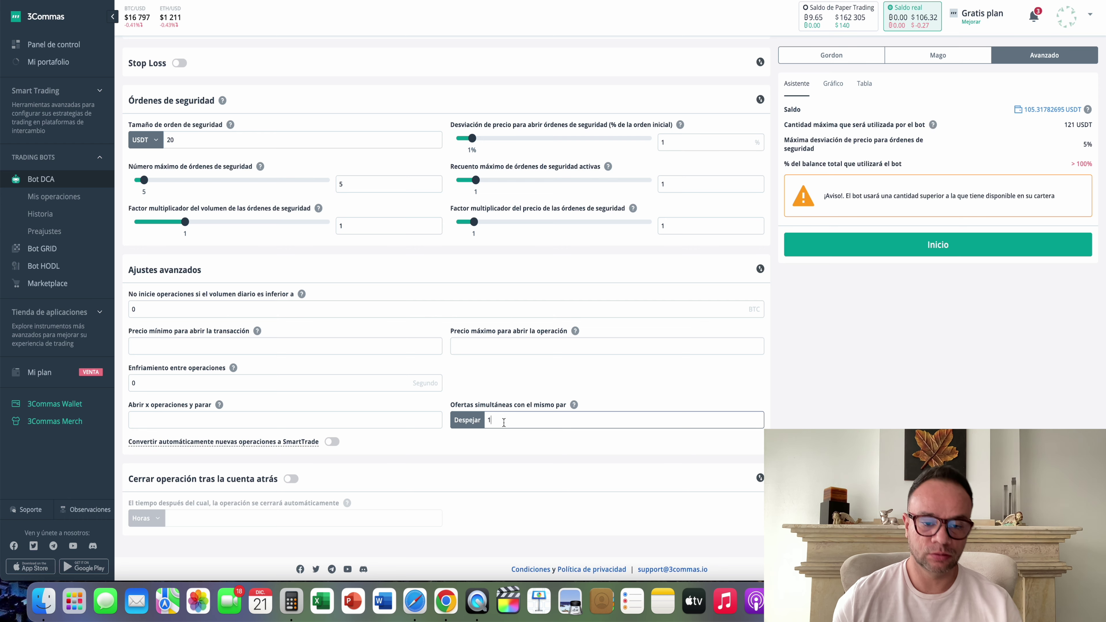
scroll(504, 421, up, 10)
scroll(613, 176, up, 5)
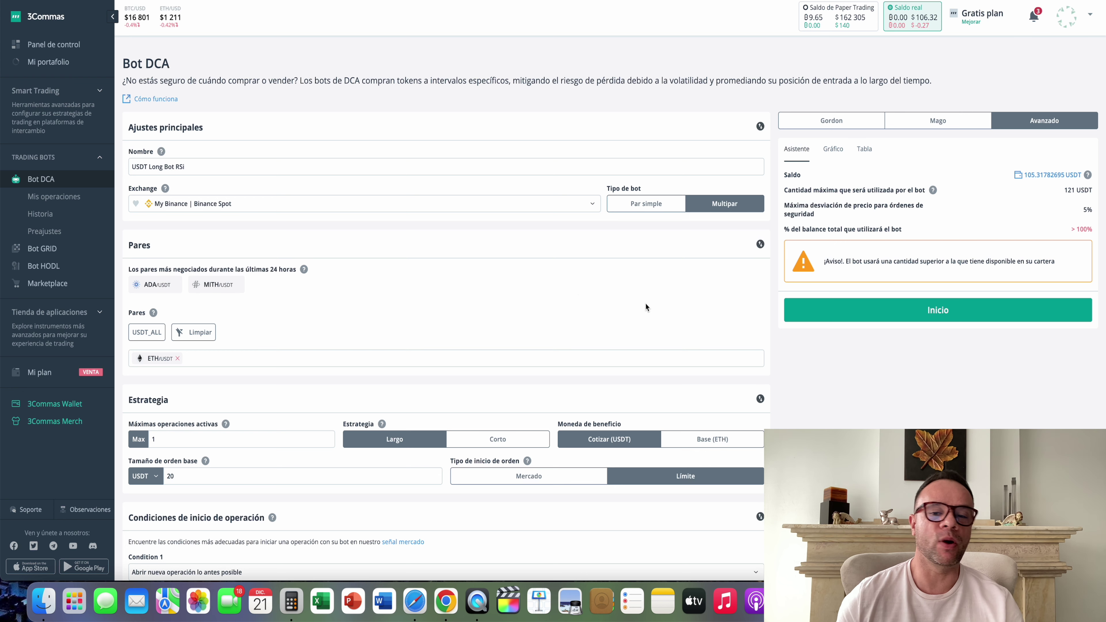
Replace the bot's ETH/USDT trading pair with TWT/USDT
scroll(452, 283, down, 3)
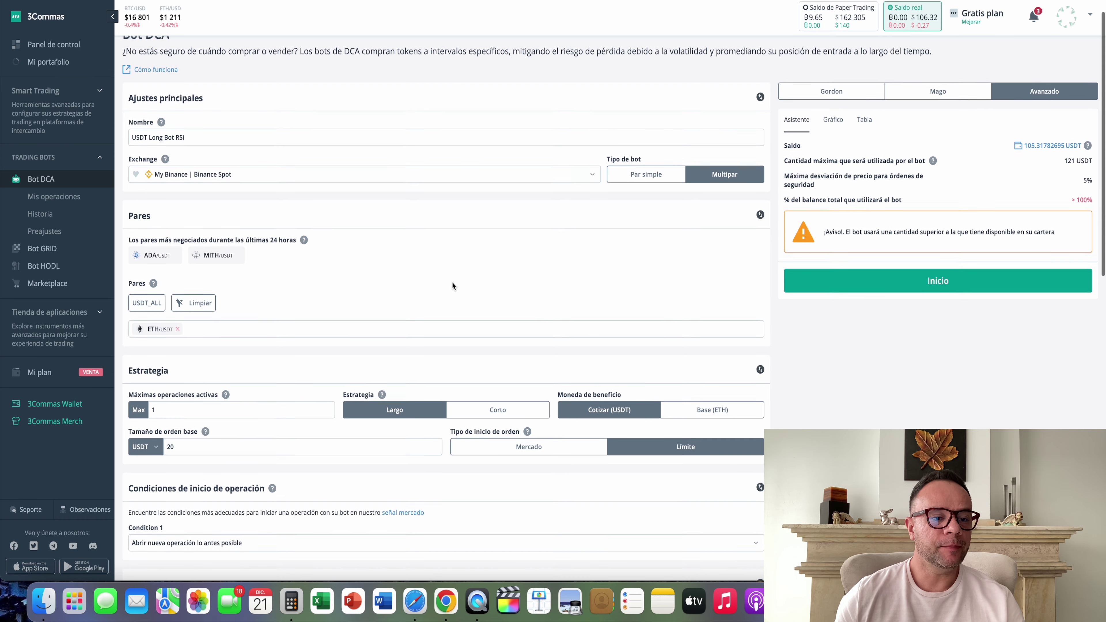
scroll(451, 283, down, 2)
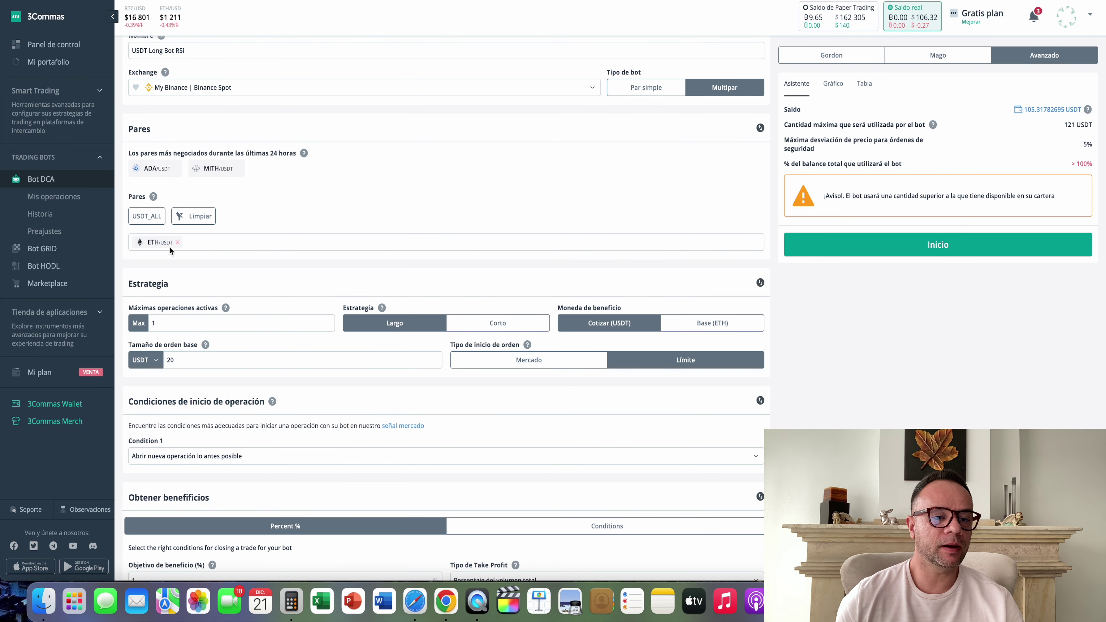
click(177, 242)
click(188, 267)
click(189, 268)
click(188, 267)
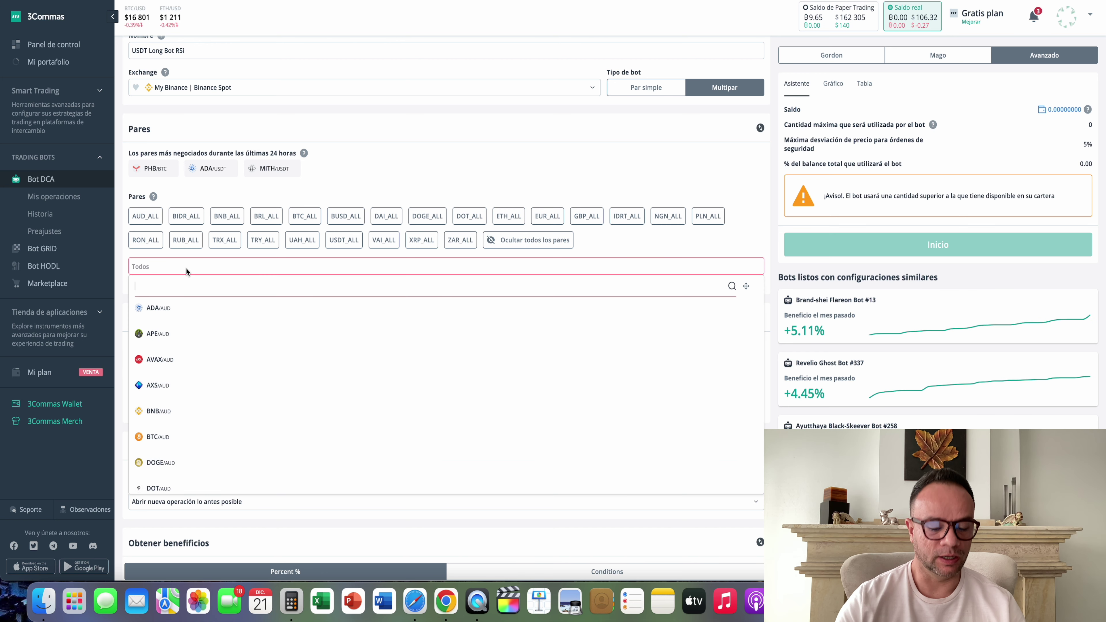
text(twt)
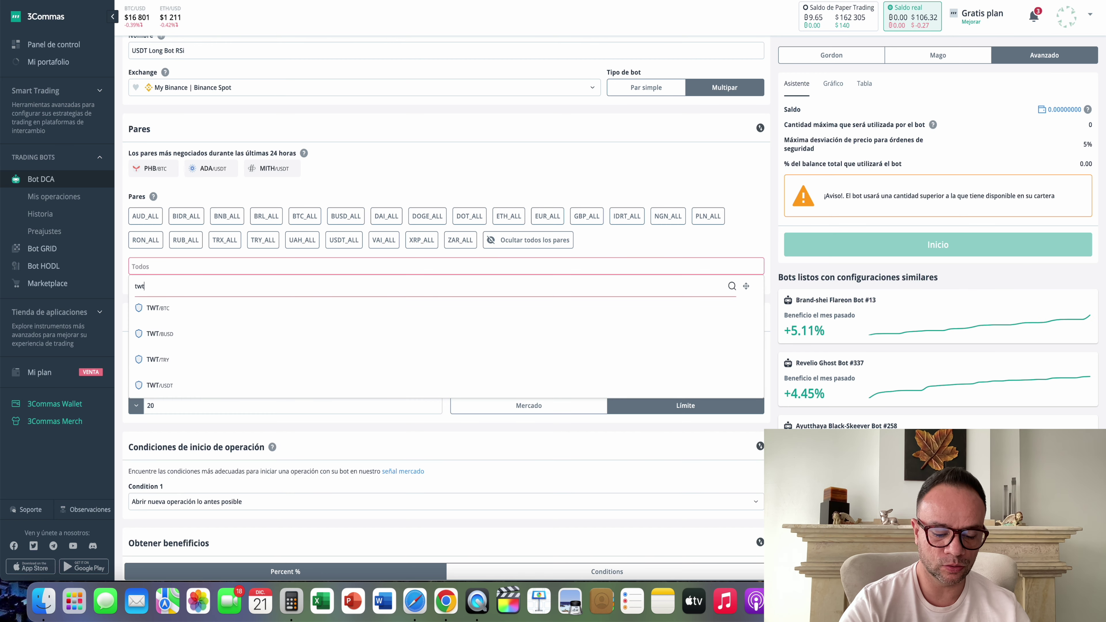
text(usdt)
click(157, 308)
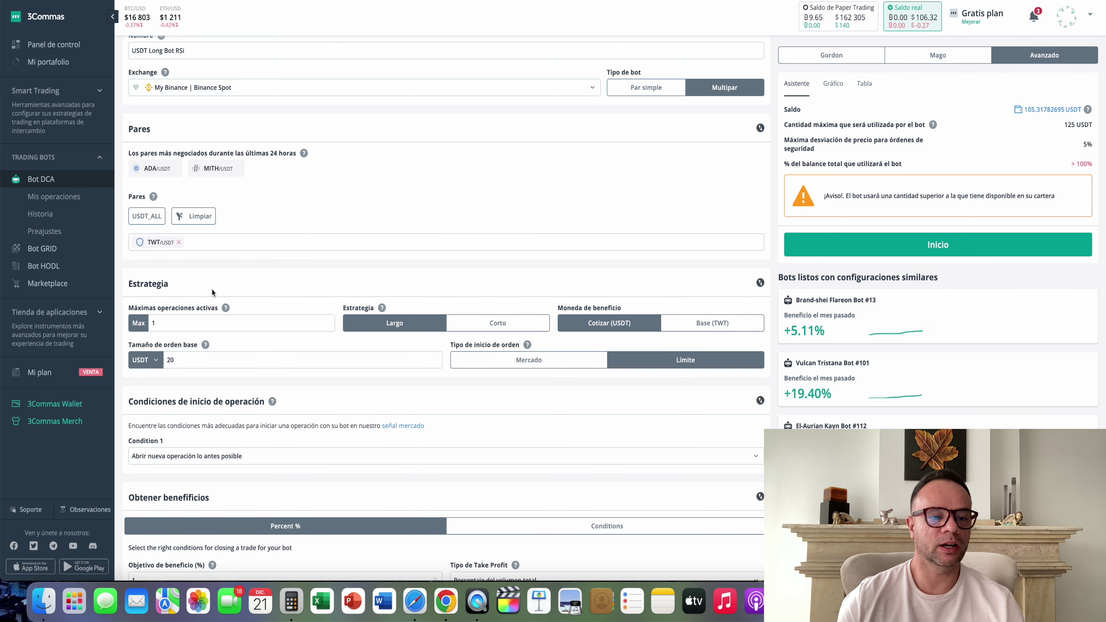
Set the bot's base order size to 10 USDT in the strategy section
scroll(256, 263, down, 2)
scroll(257, 263, down, 1)
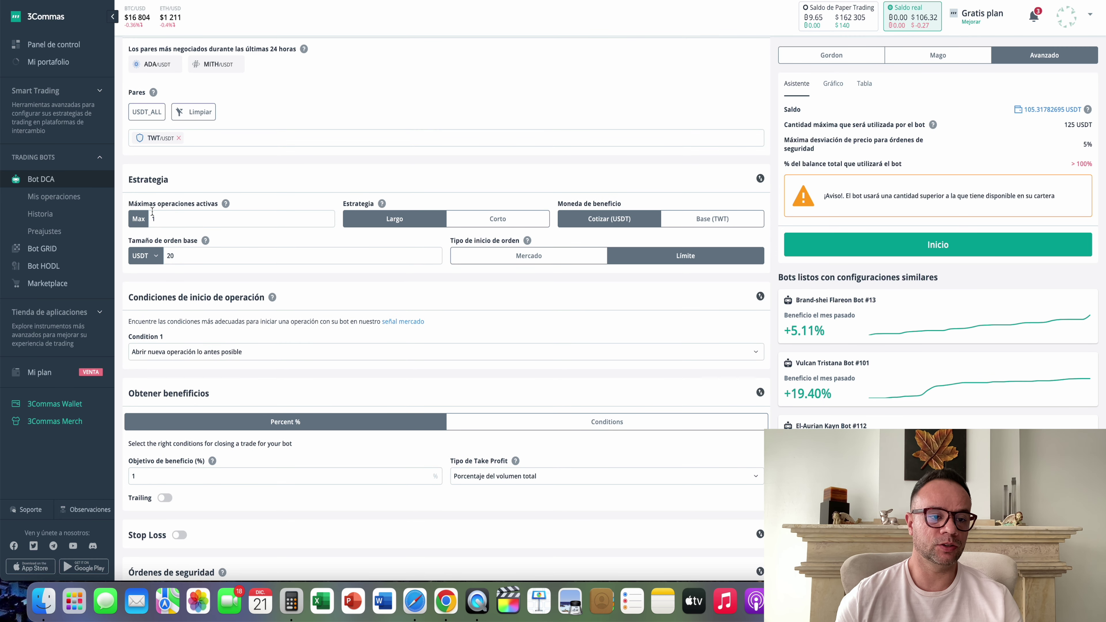
click(160, 218)
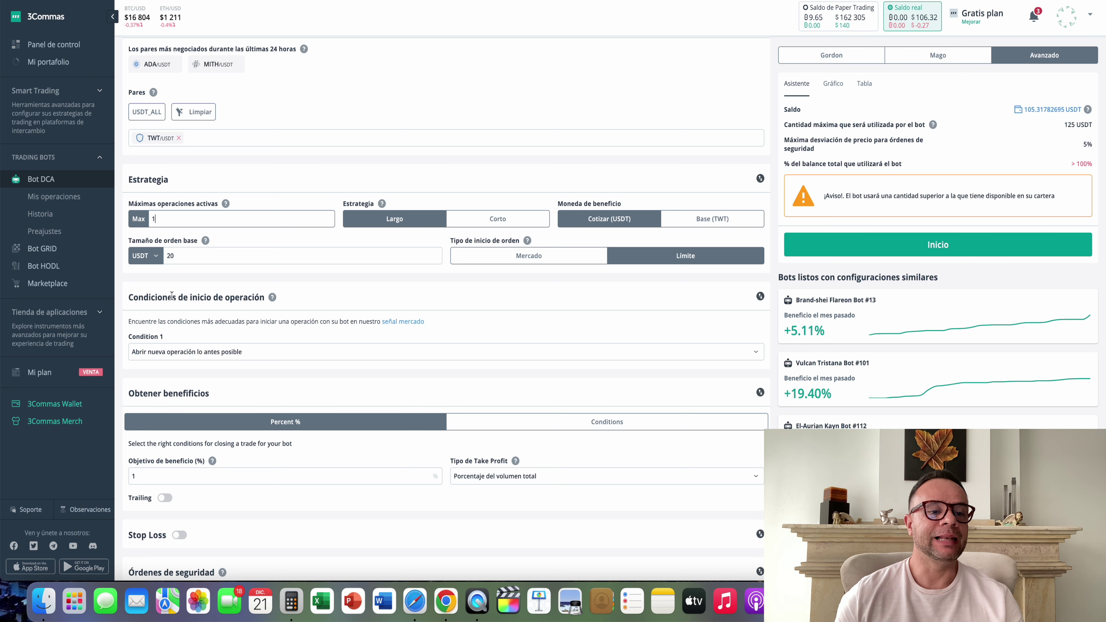
double_click(179, 255)
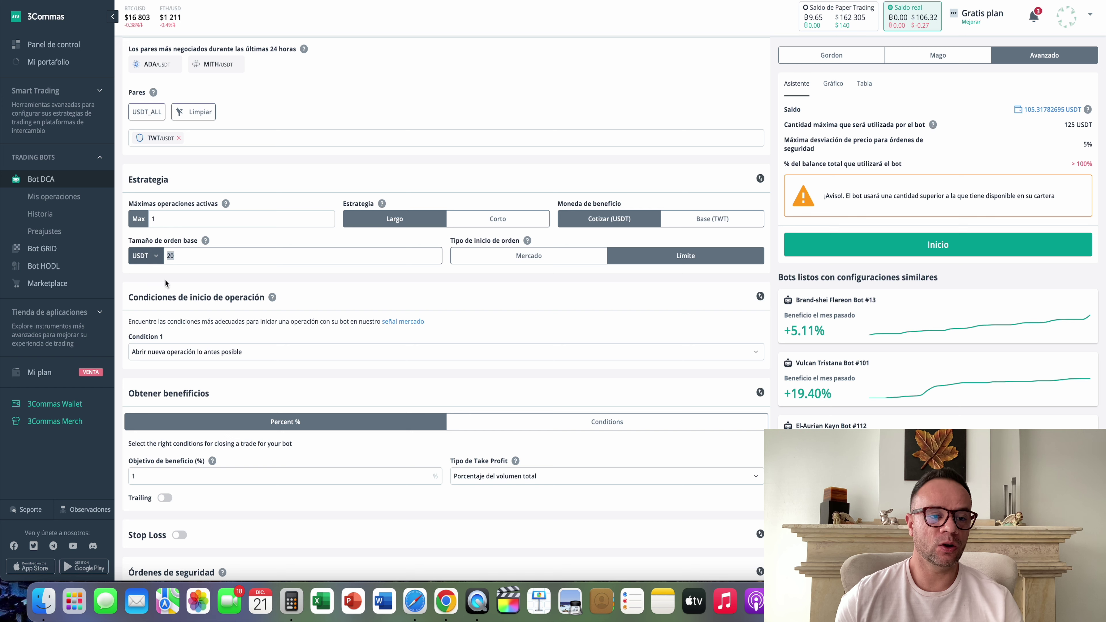
text(10)
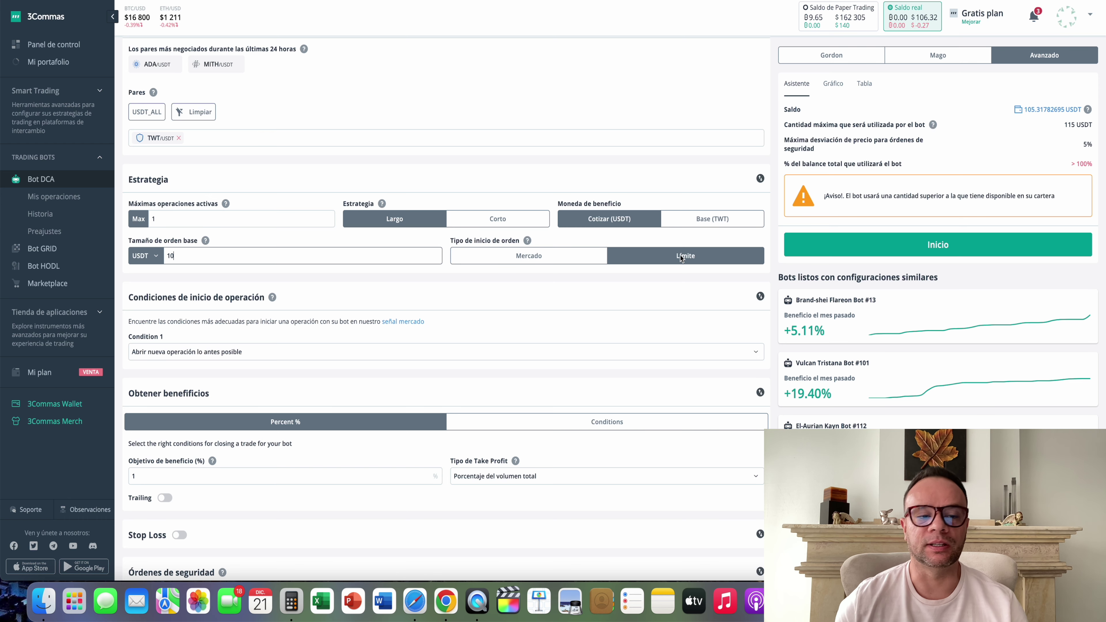
Set the bot's deal start condition to RSI with a timeframe of 3 minutes
scroll(494, 290, down, 3)
scroll(493, 290, down, 4)
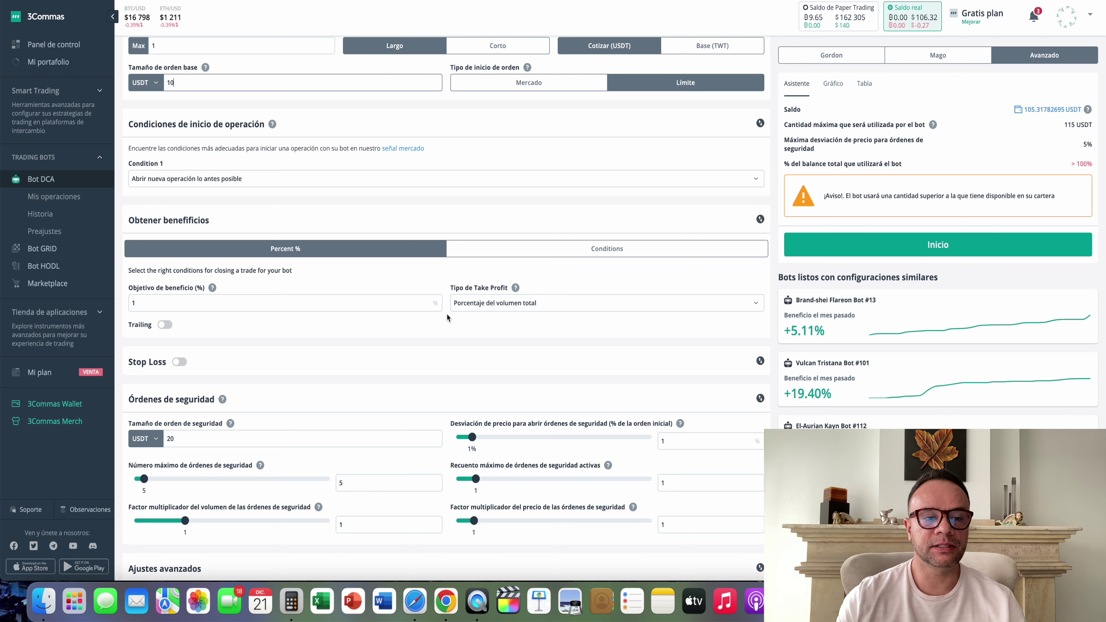
click(215, 179)
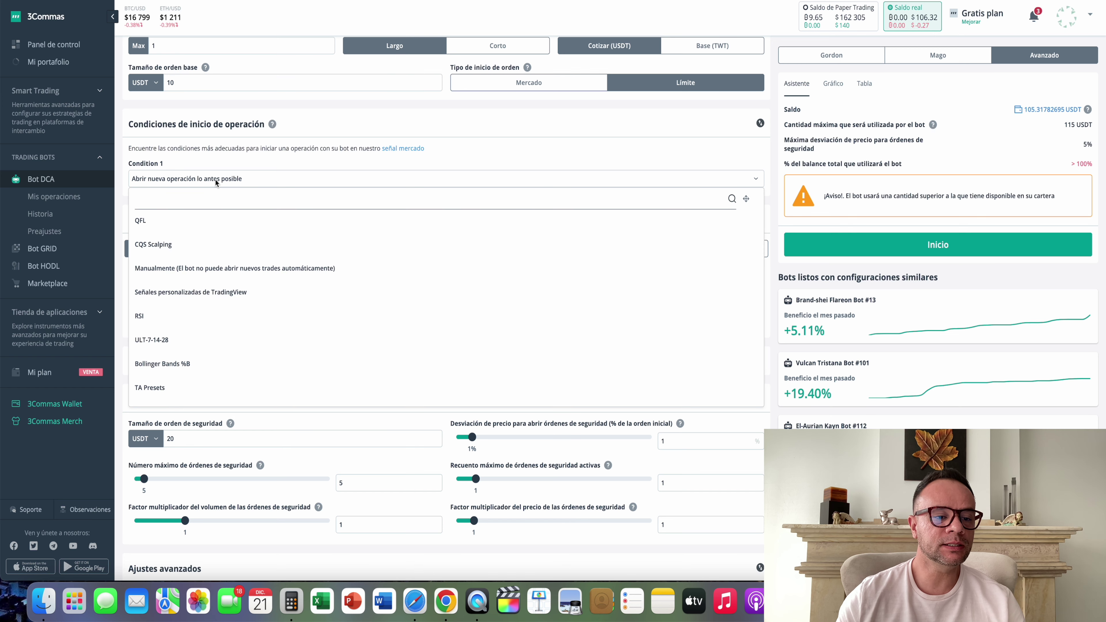
click(140, 316)
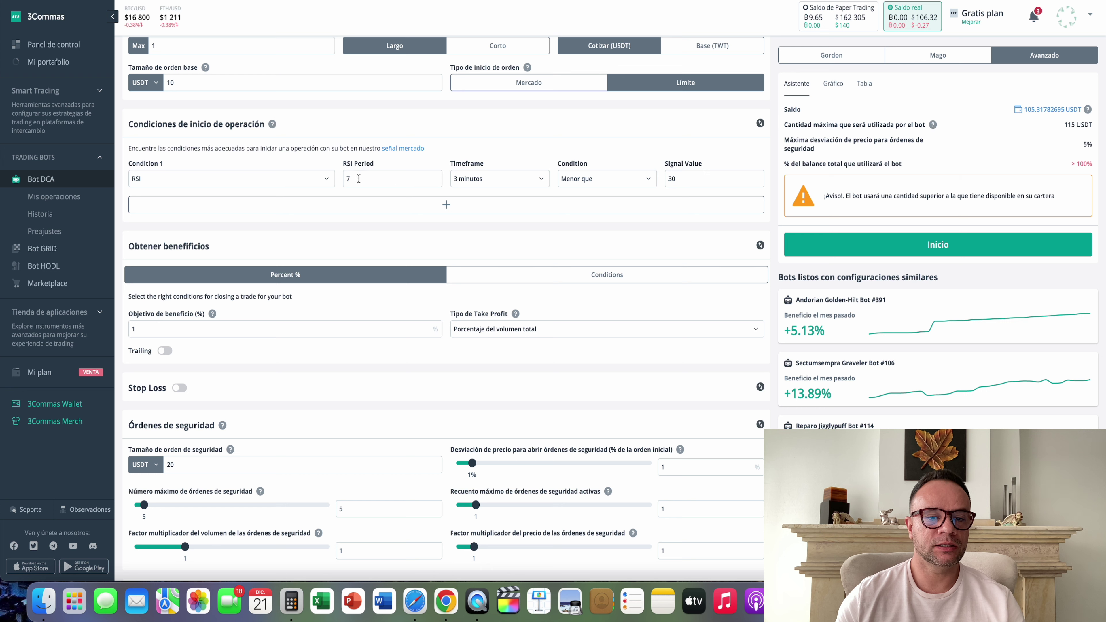
drag(358, 179, 345, 178)
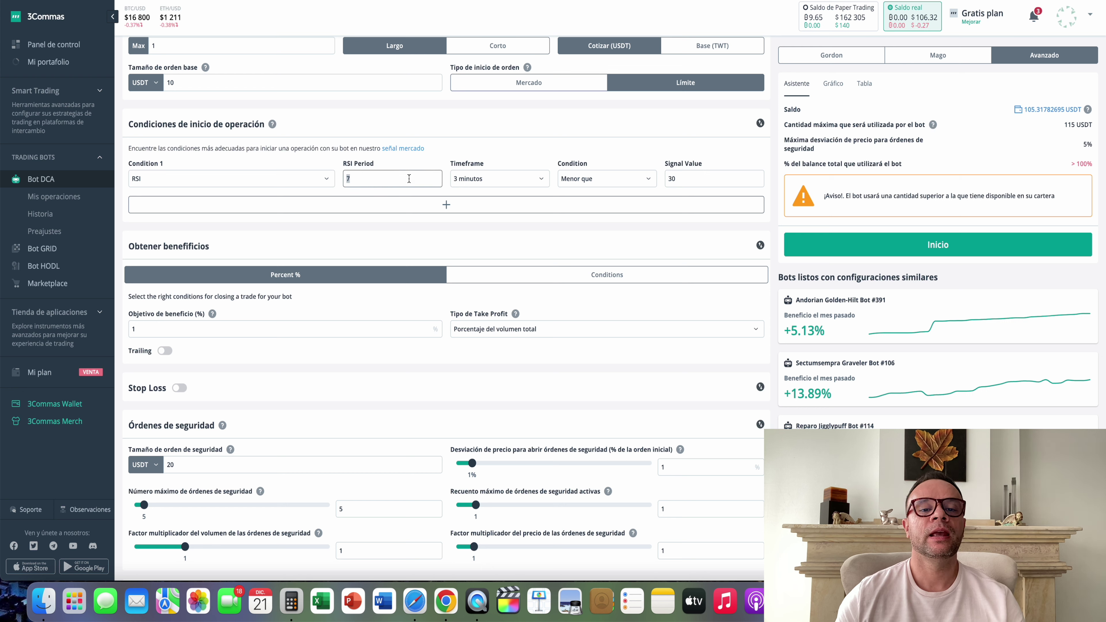
drag(484, 165, 450, 167)
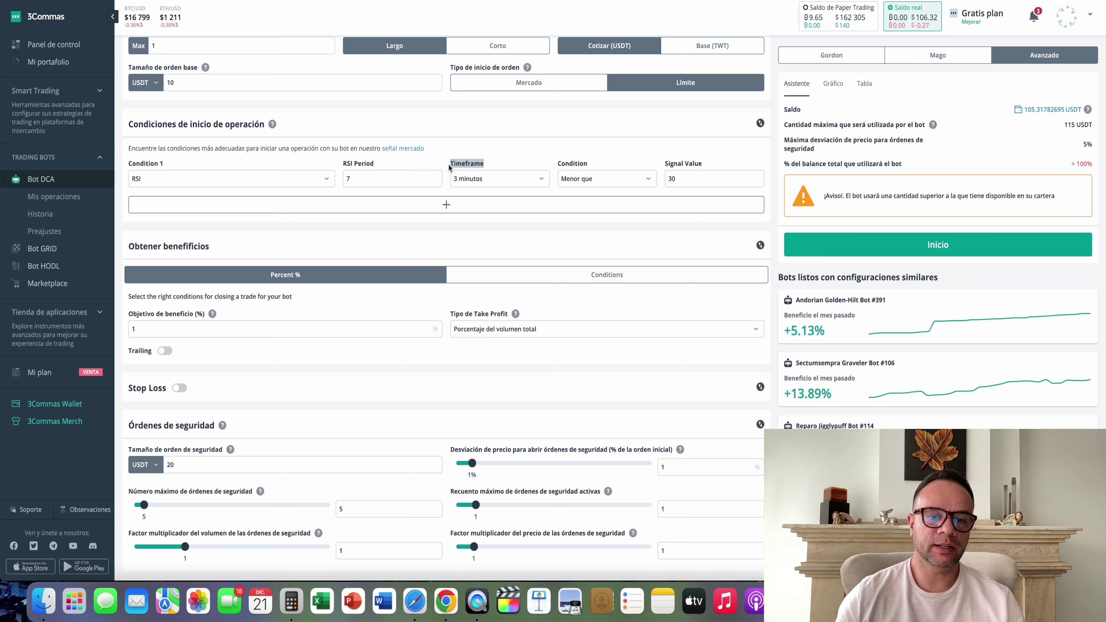
click(473, 179)
click(467, 218)
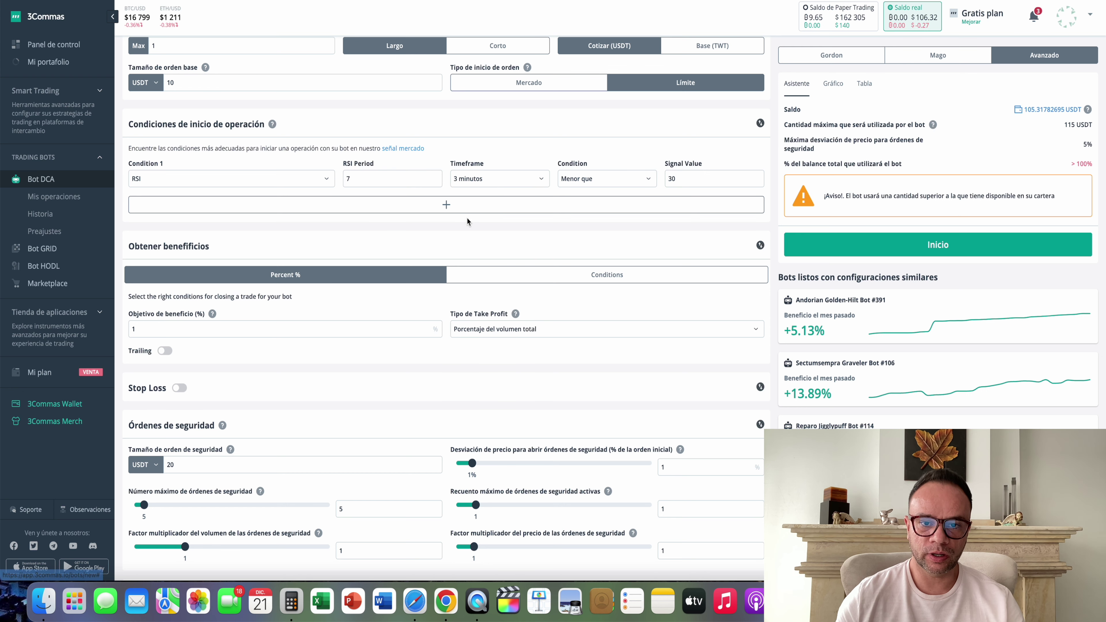
Set the RSI start condition to Menor que with a signal value of 100
click(593, 178)
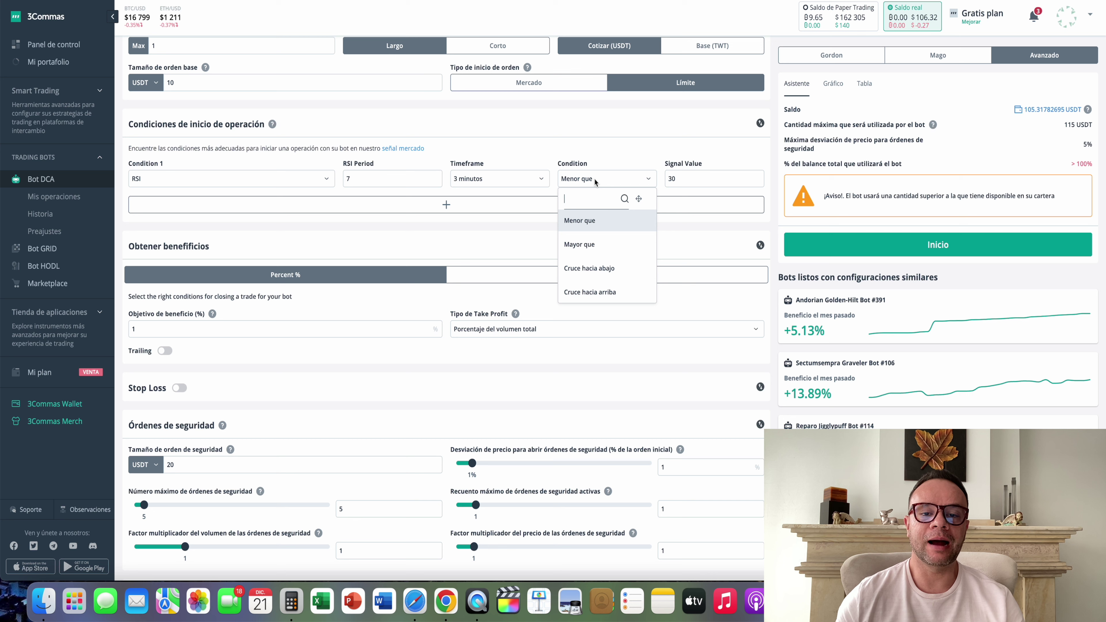
click(585, 221)
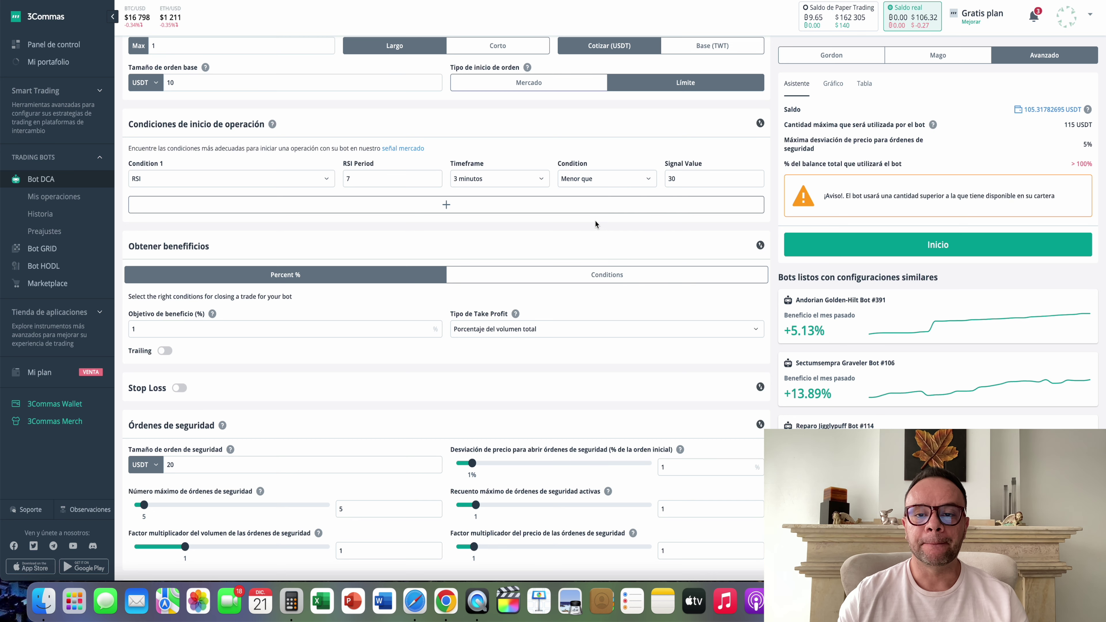
drag(687, 178, 662, 182)
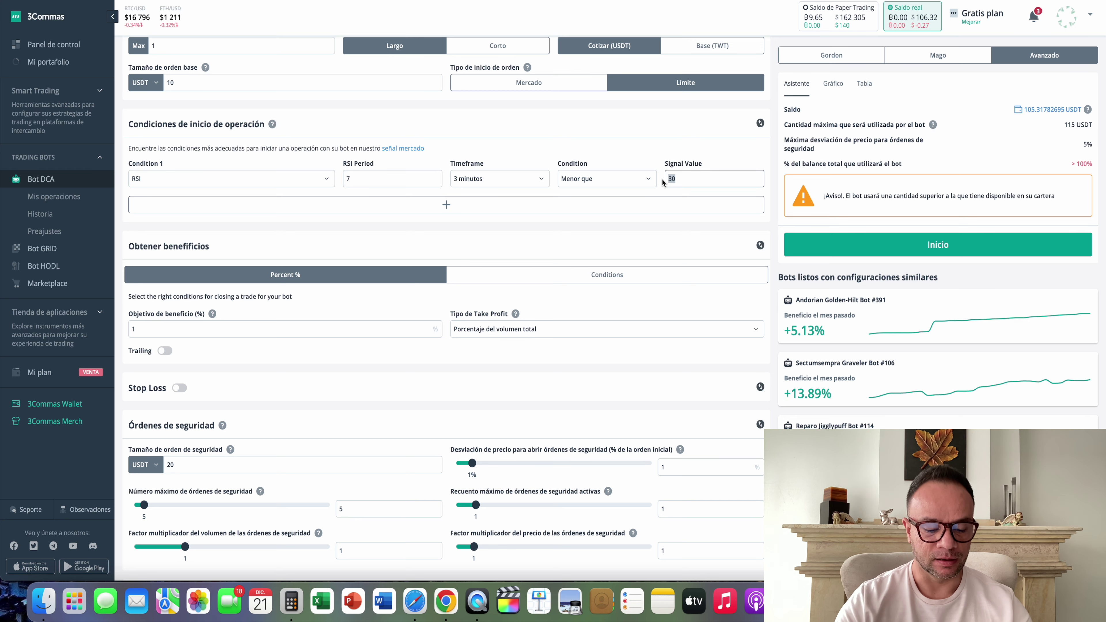
text(100)
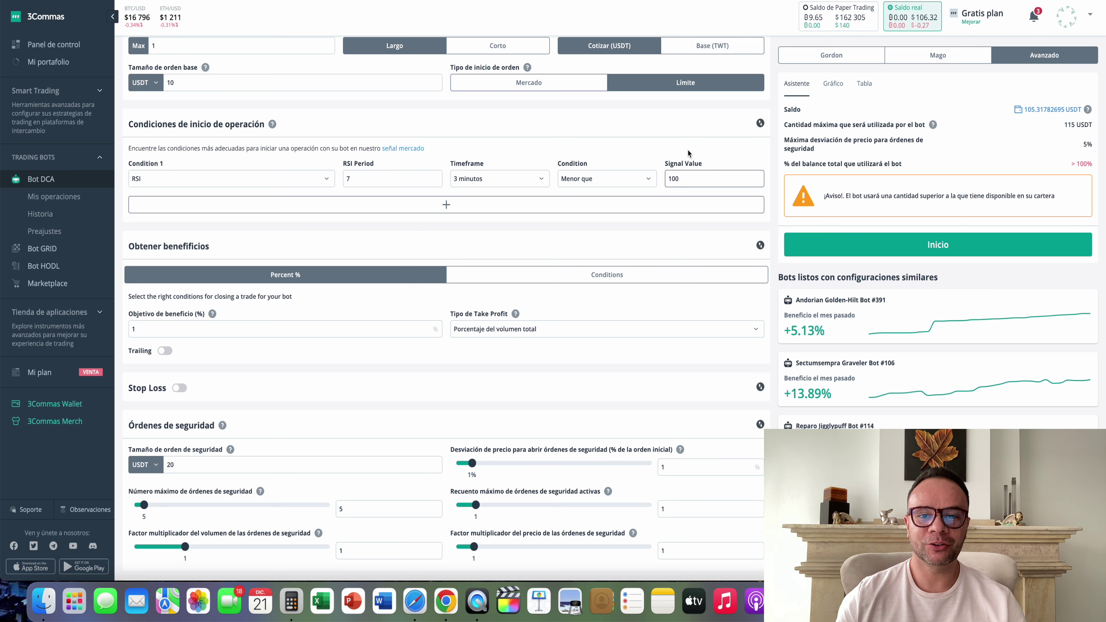
click(650, 144)
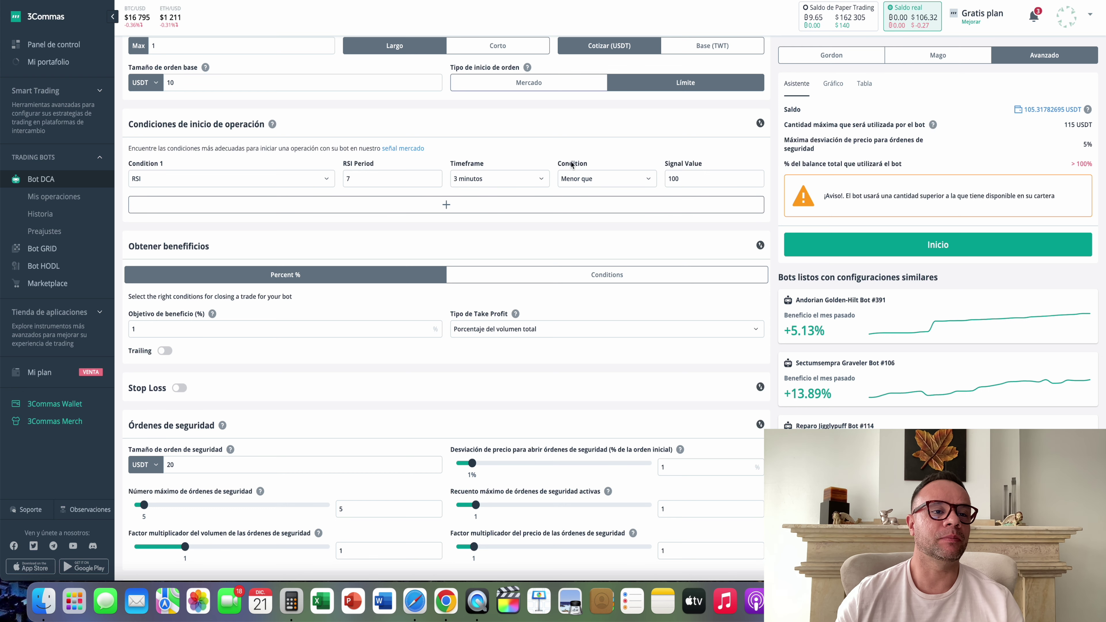
Switch to TradingView and add the Relative Strength Index indicator to the BTCUSDT chart
key(super+Tab)
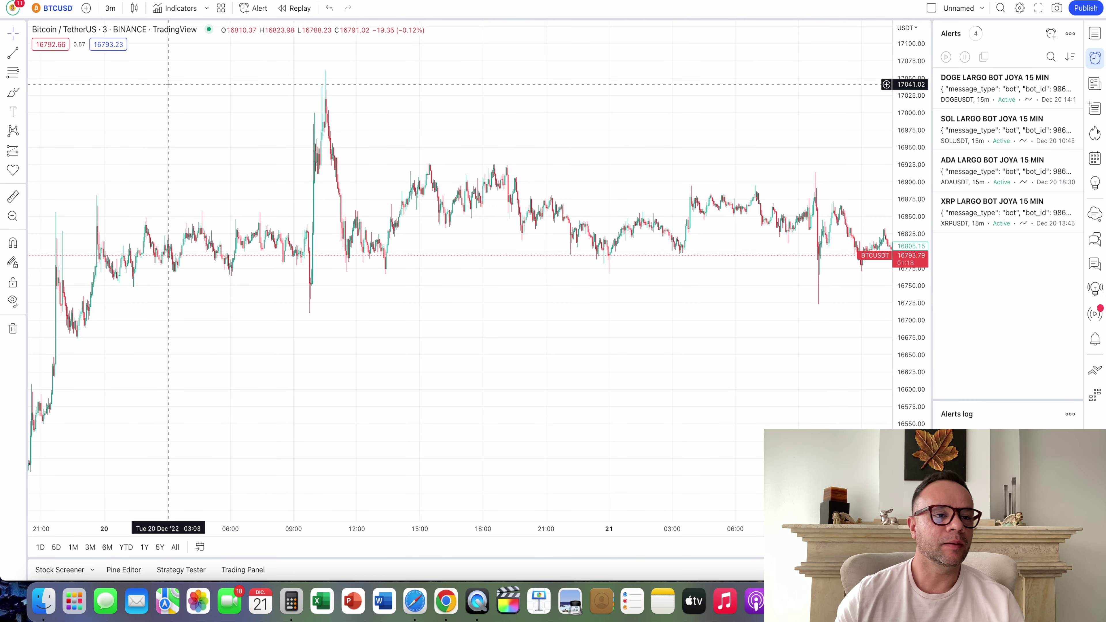
click(171, 15)
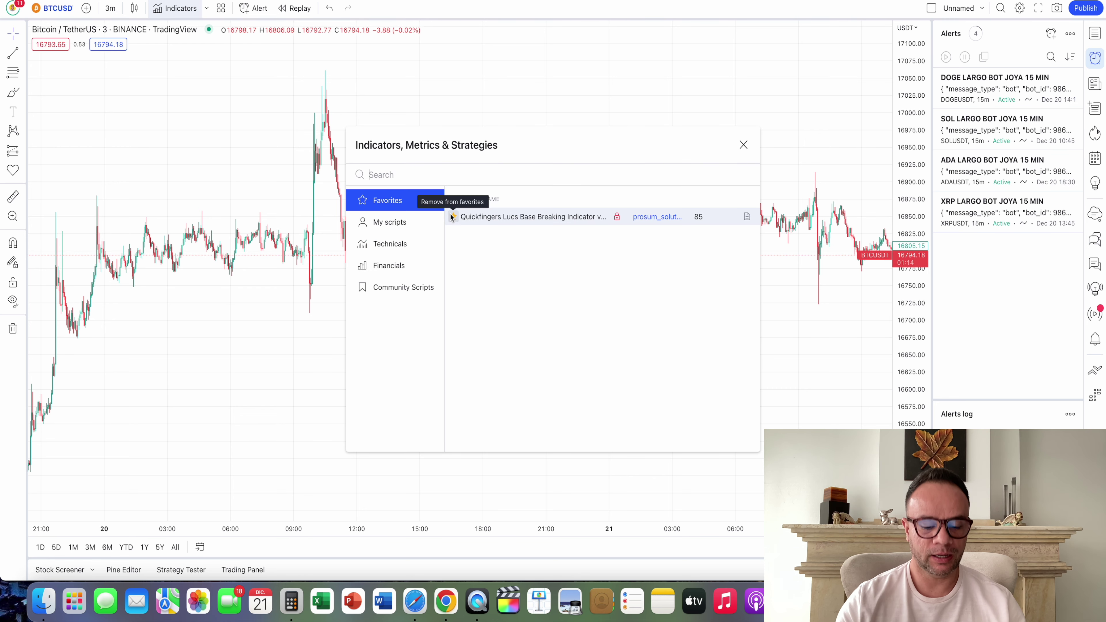
text(rsi)
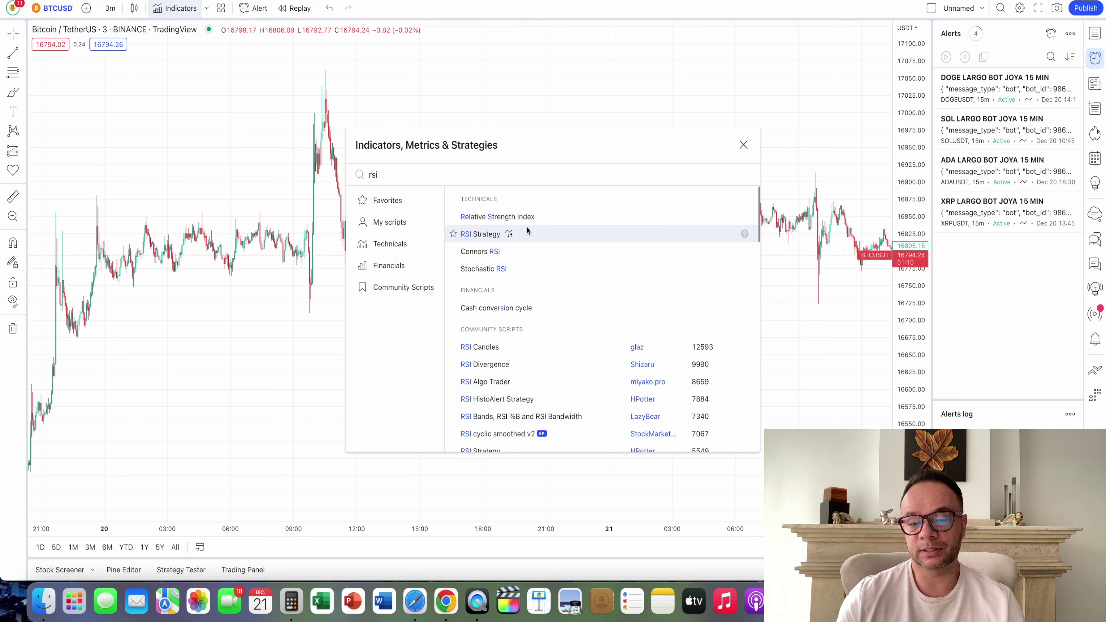
click(507, 217)
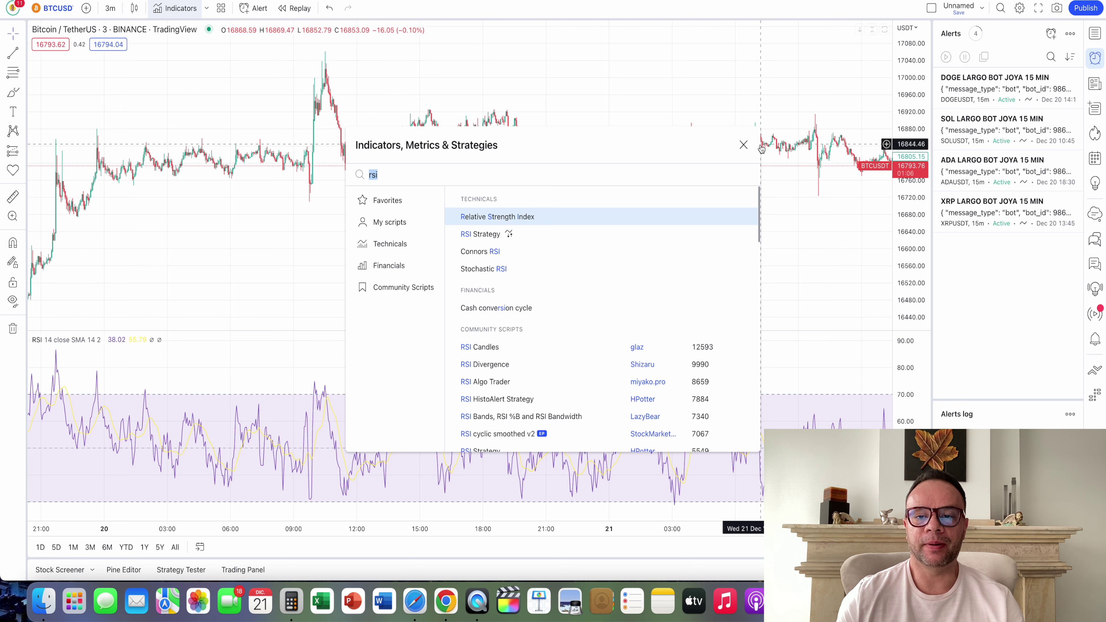
click(743, 145)
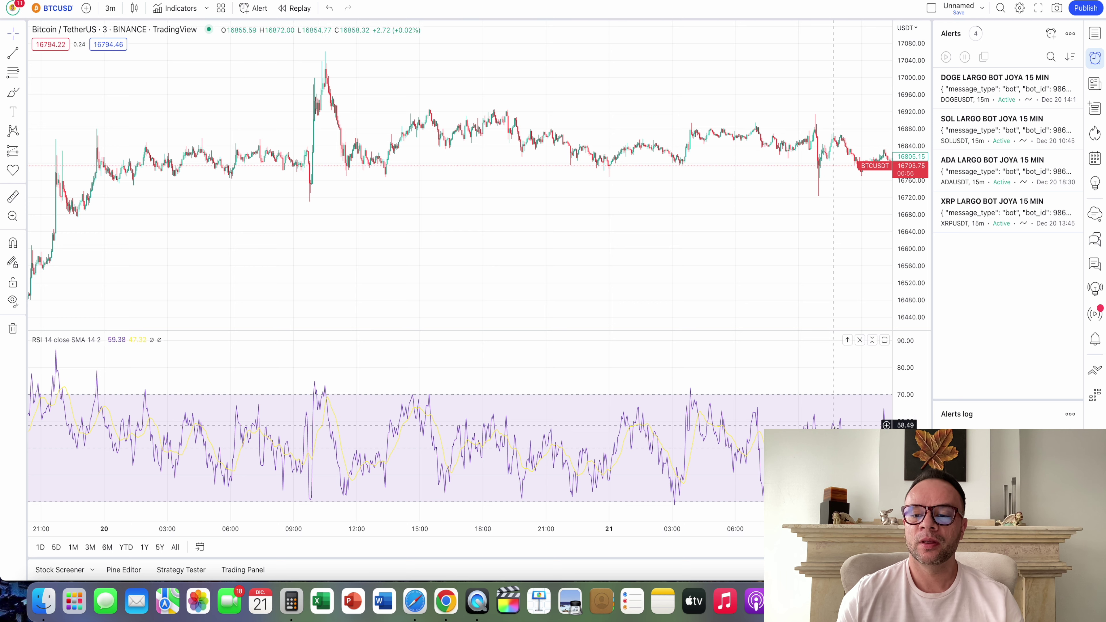
Rescale the RSI pane and draw a horizontal line at 100.09 in it
drag(906, 417, 908, 429)
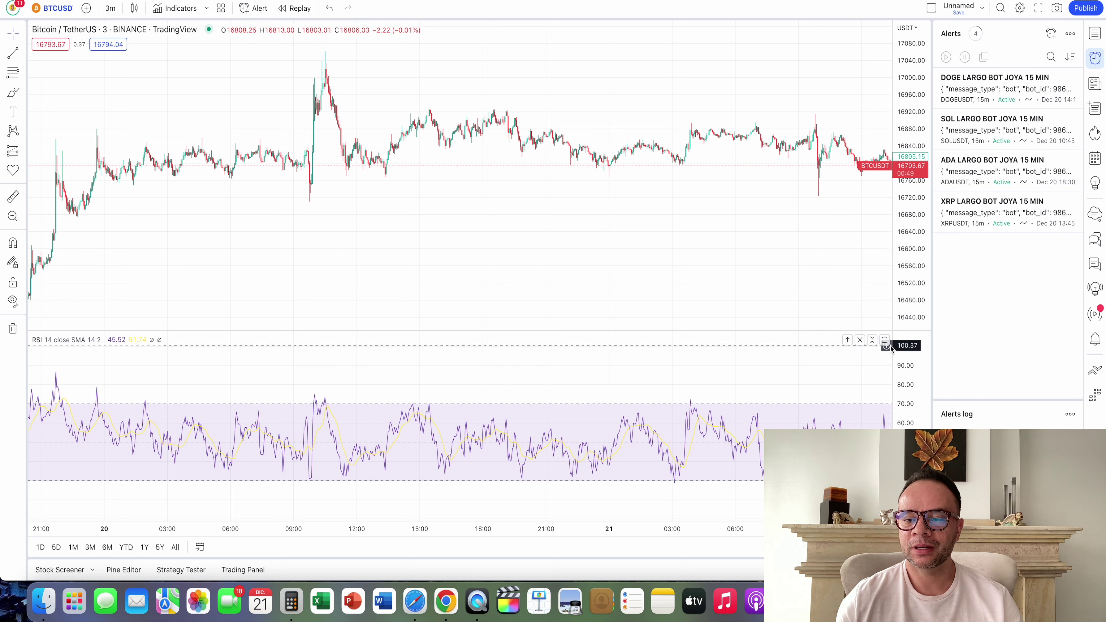
click(887, 345)
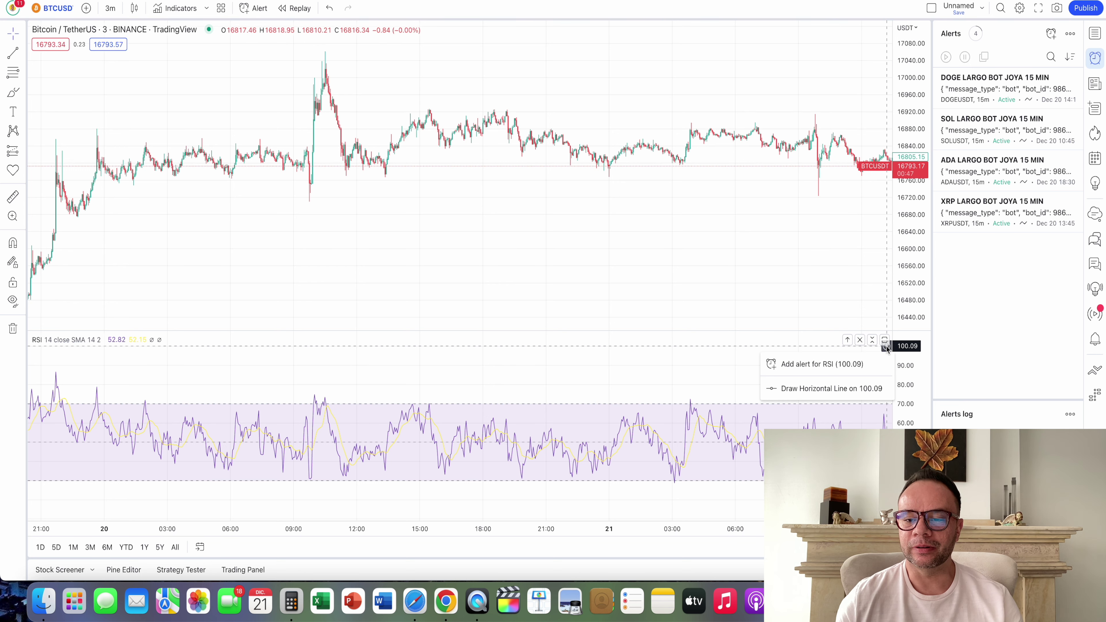
click(840, 388)
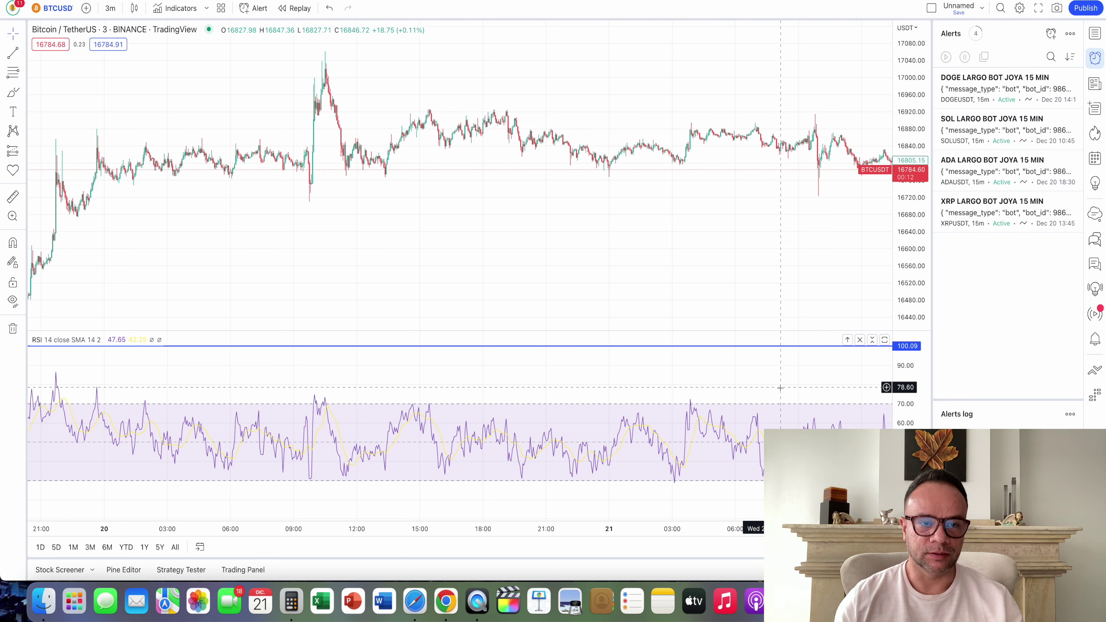
Return to 3Commas and set the bot's profit target to 0.58%
key(ctrl+Tab)
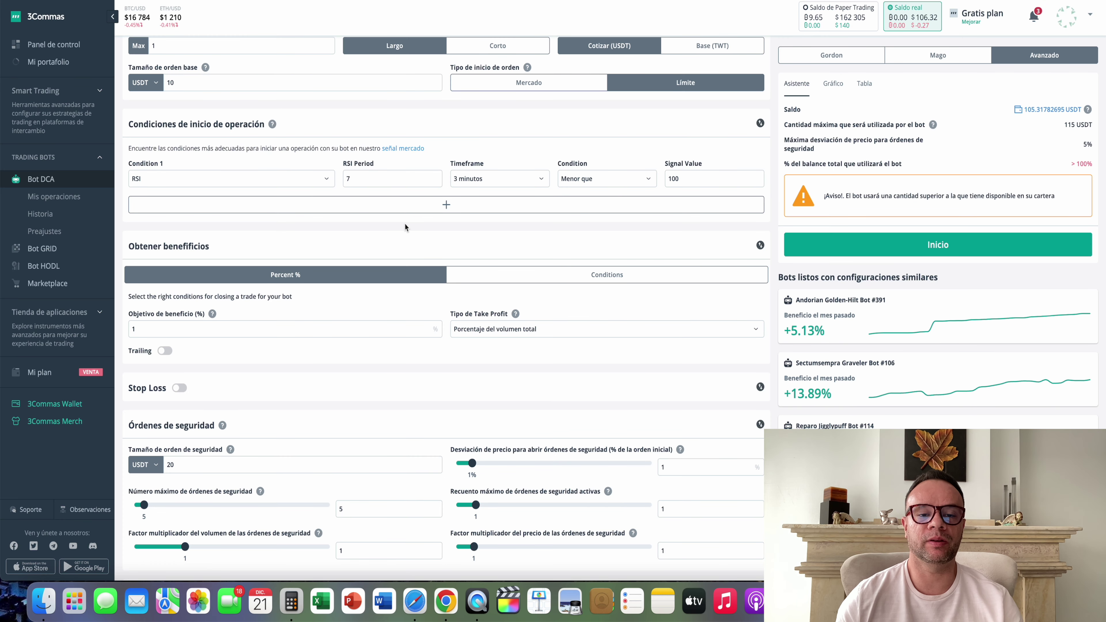
scroll(404, 224, down, 5)
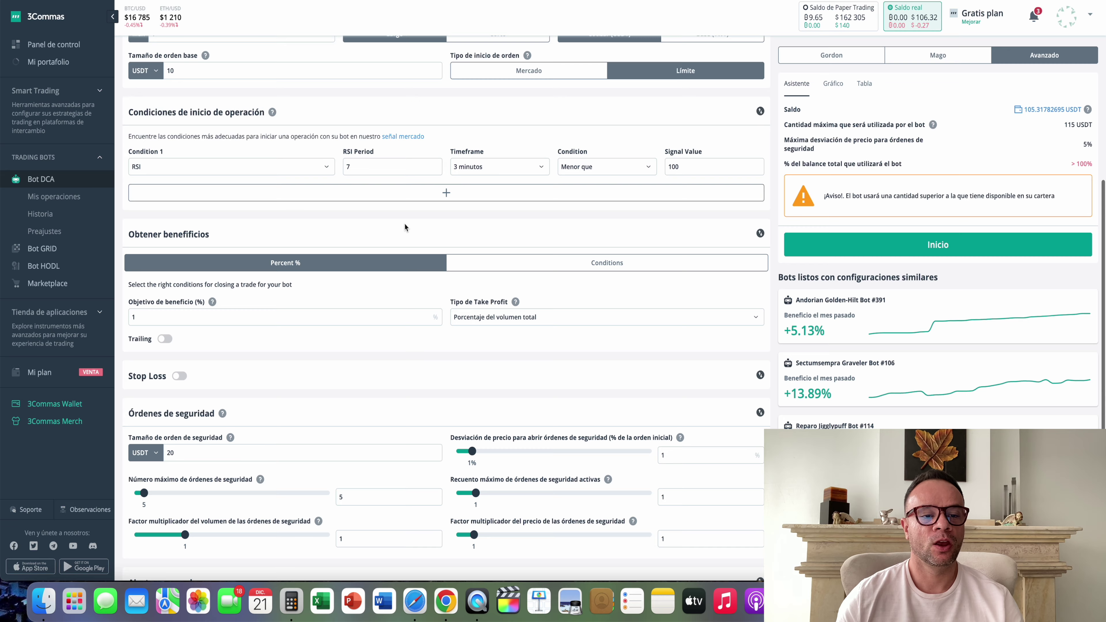
scroll(404, 224, down, 1)
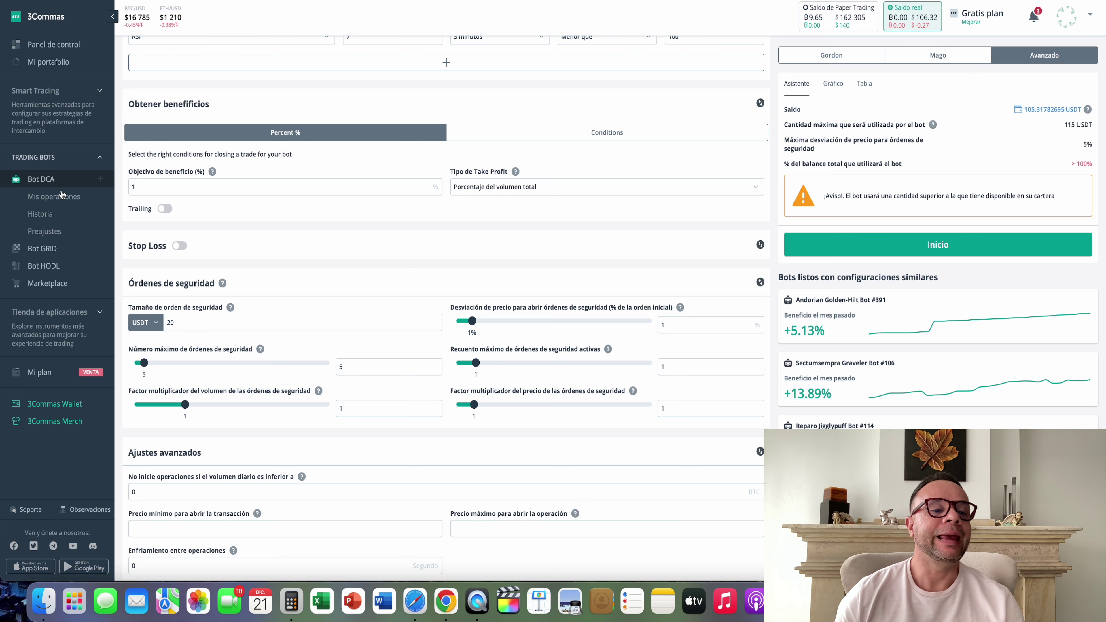
drag(147, 183, 121, 190)
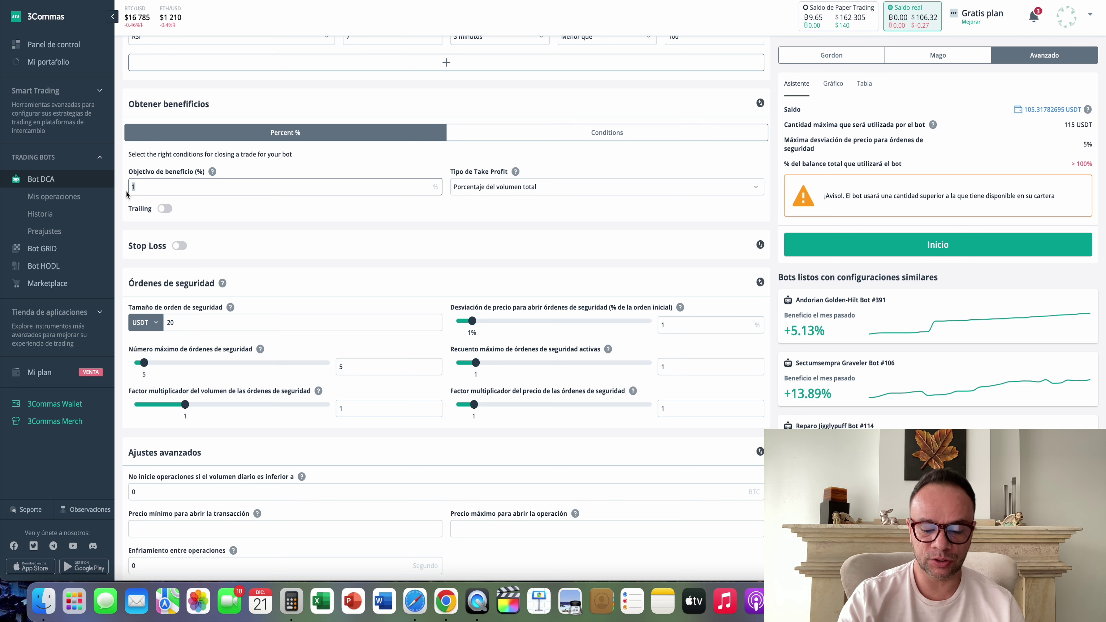
text(0)
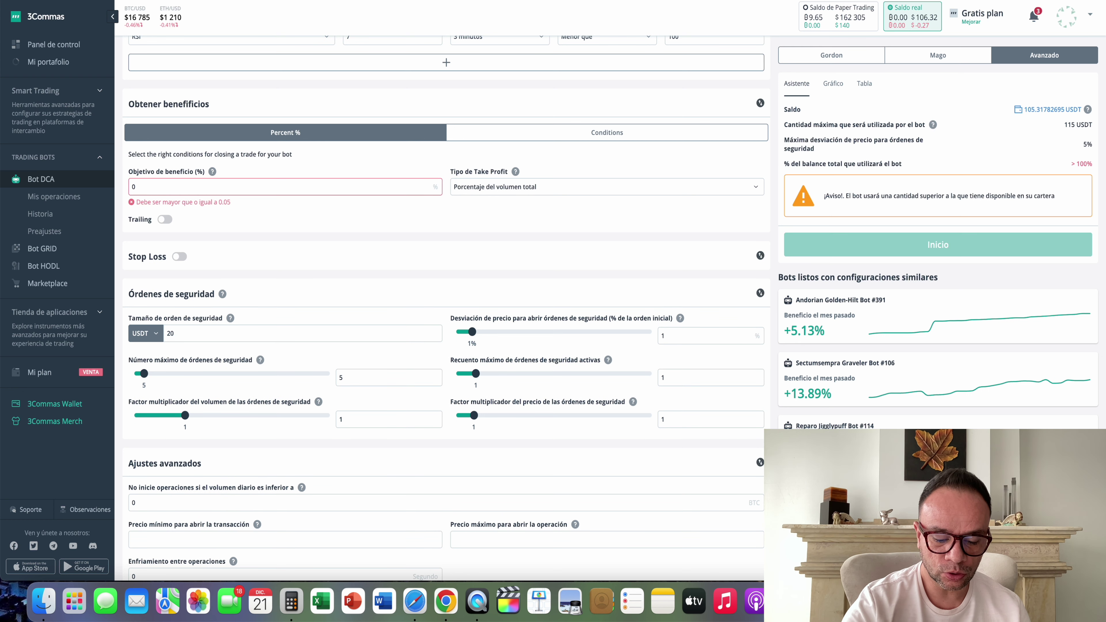
text(.58)
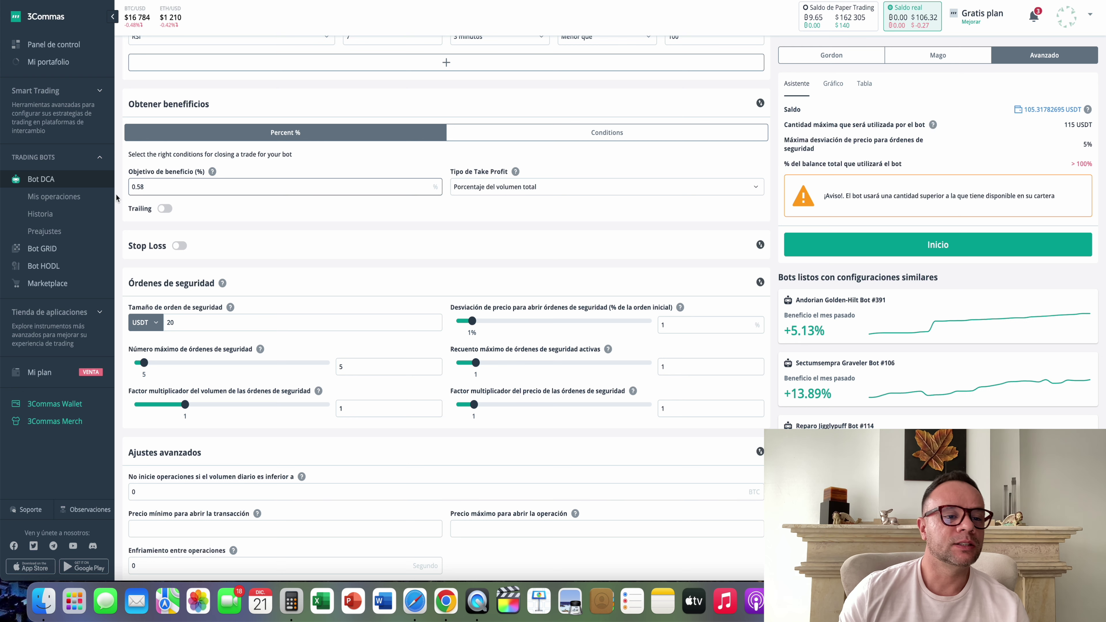
click(276, 208)
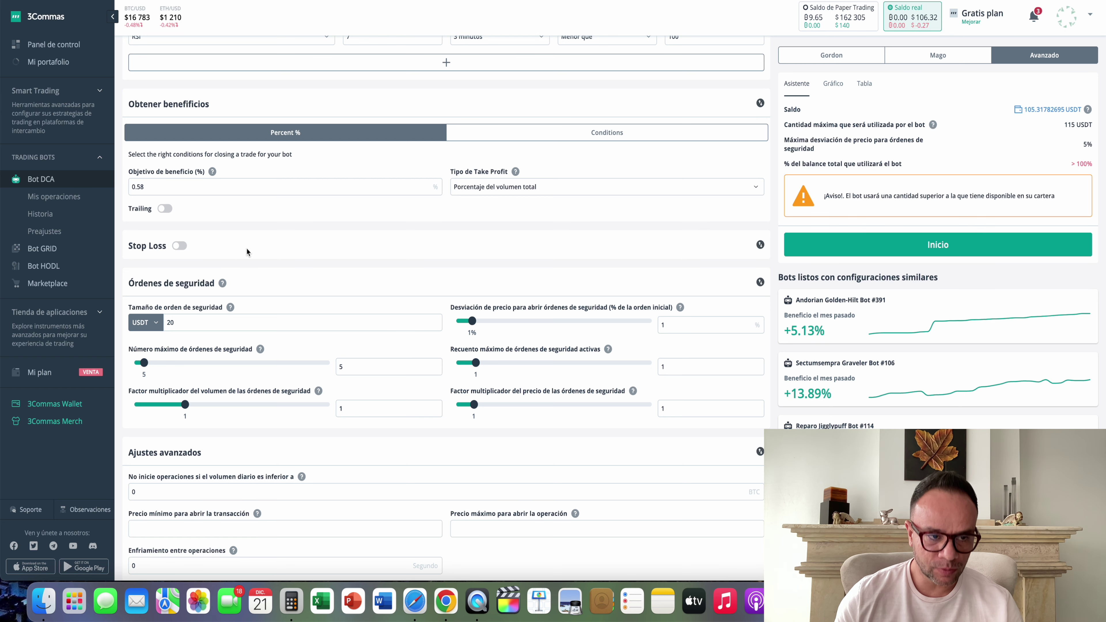
Set the safety order size to 10 USDT and the maximum number of safety orders to 3
scroll(246, 252, down, 2)
scroll(247, 248, down, 3)
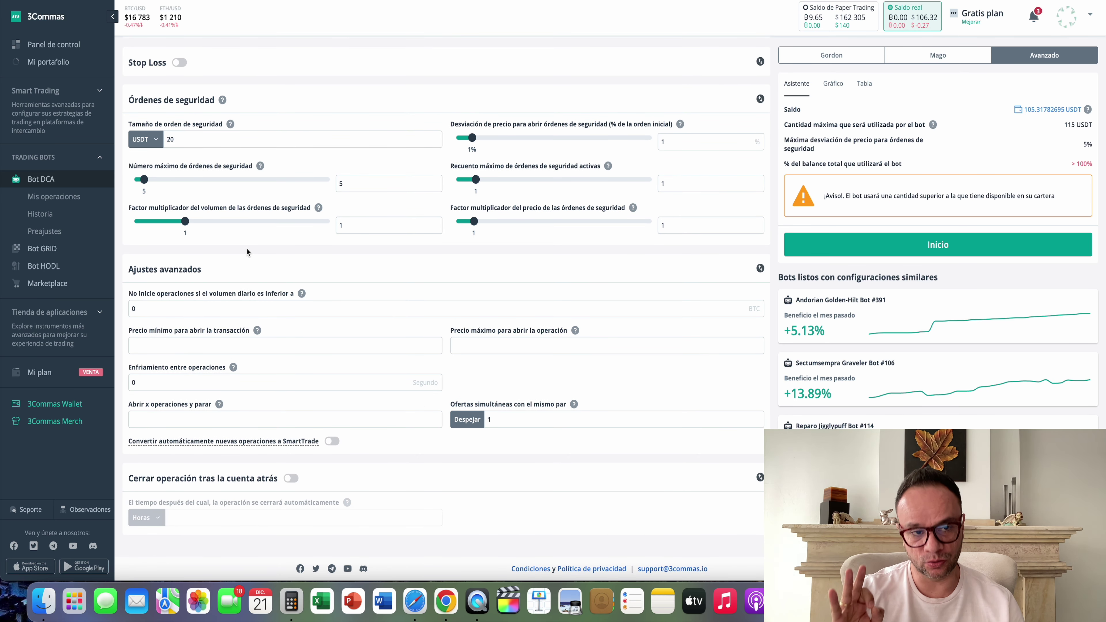
click(184, 139)
double_click(184, 139)
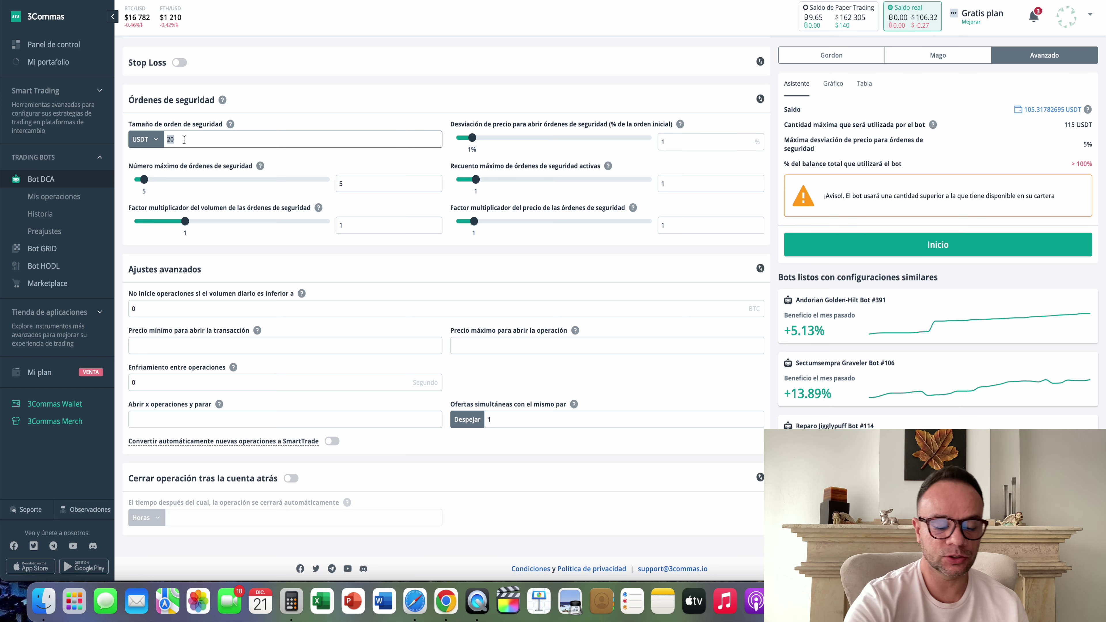
text(10)
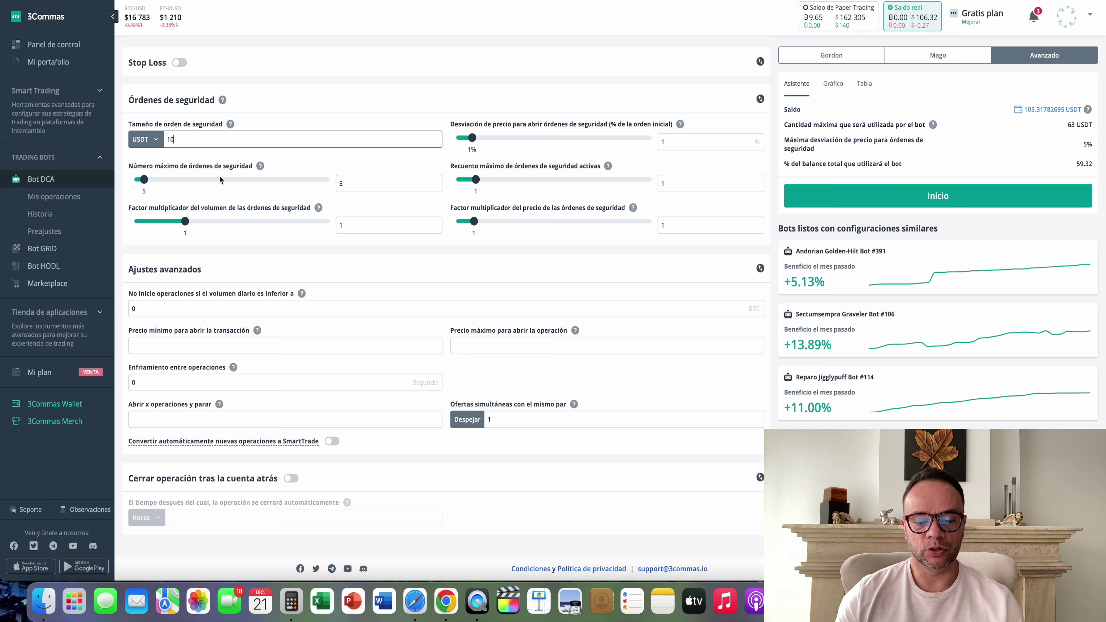
drag(345, 182, 335, 182)
text(3)
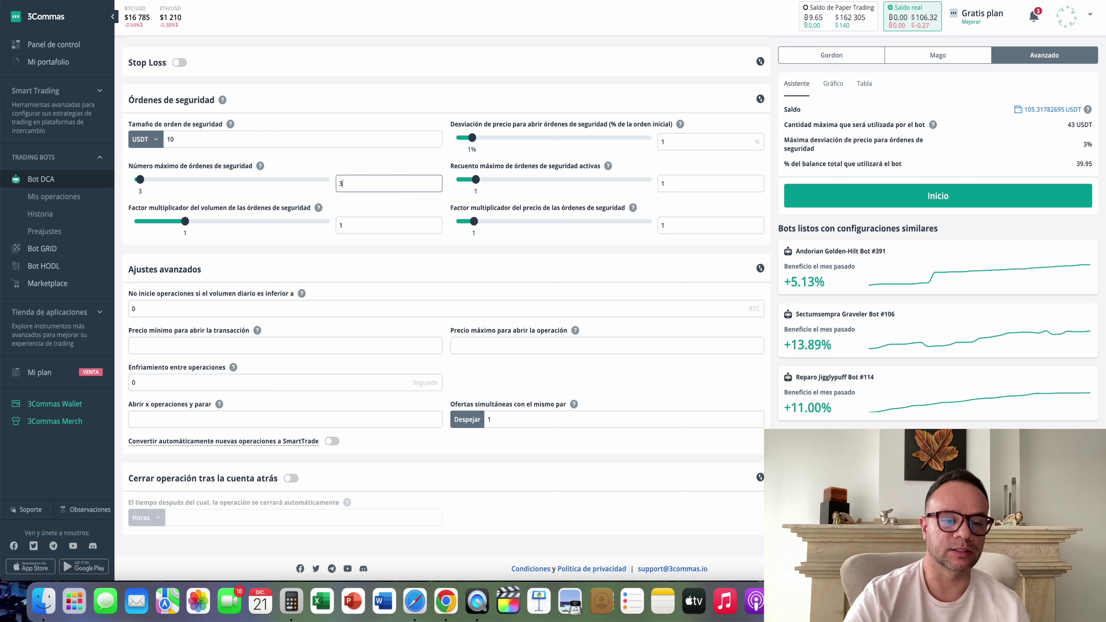
drag(452, 166, 599, 170)
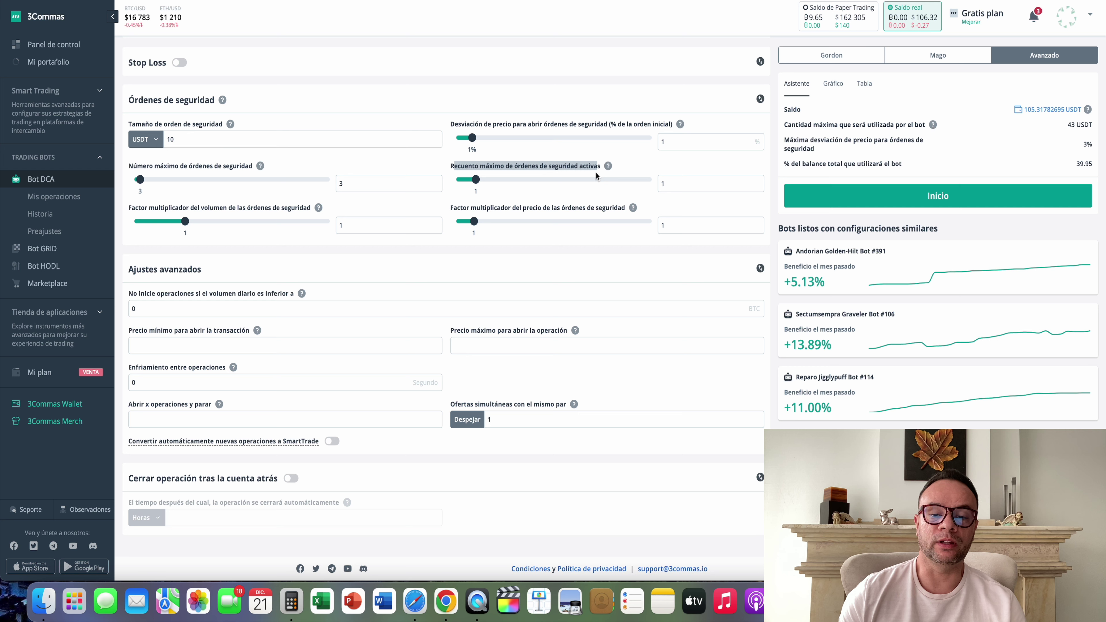
Set the maximum active safety orders count to 3 and the safety order volume multiplier to 4.23
drag(665, 183, 654, 186)
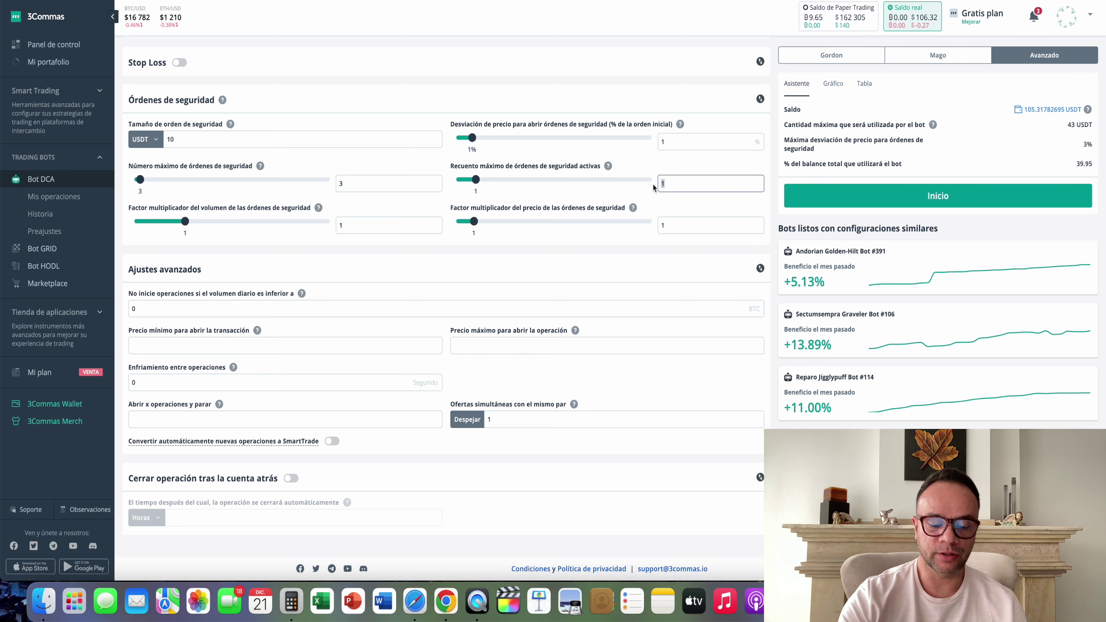
text(3)
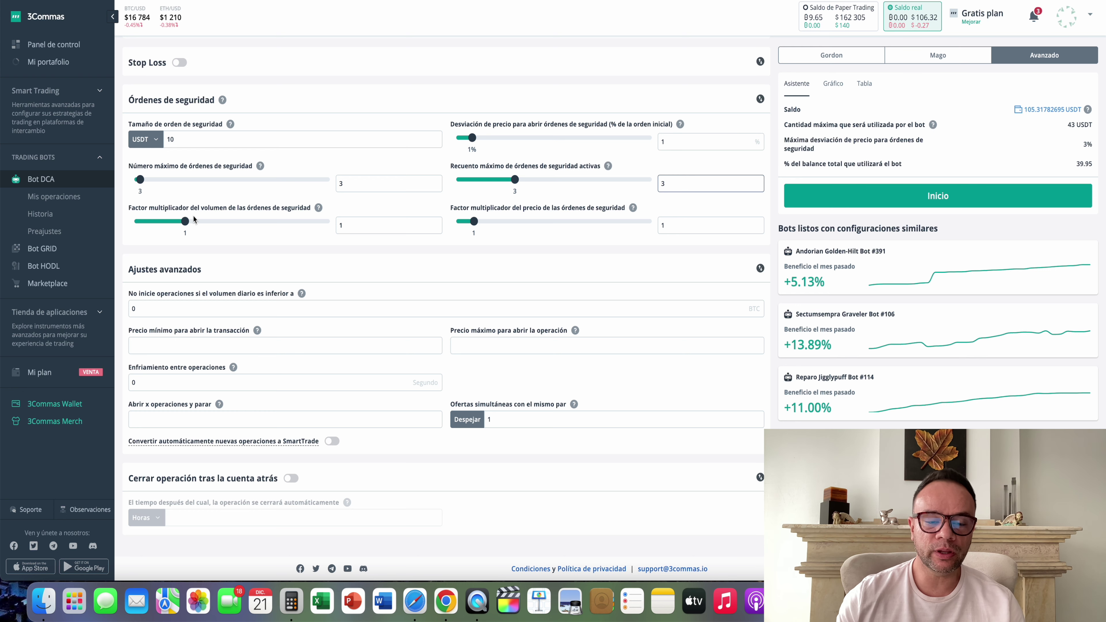
key(Tab)
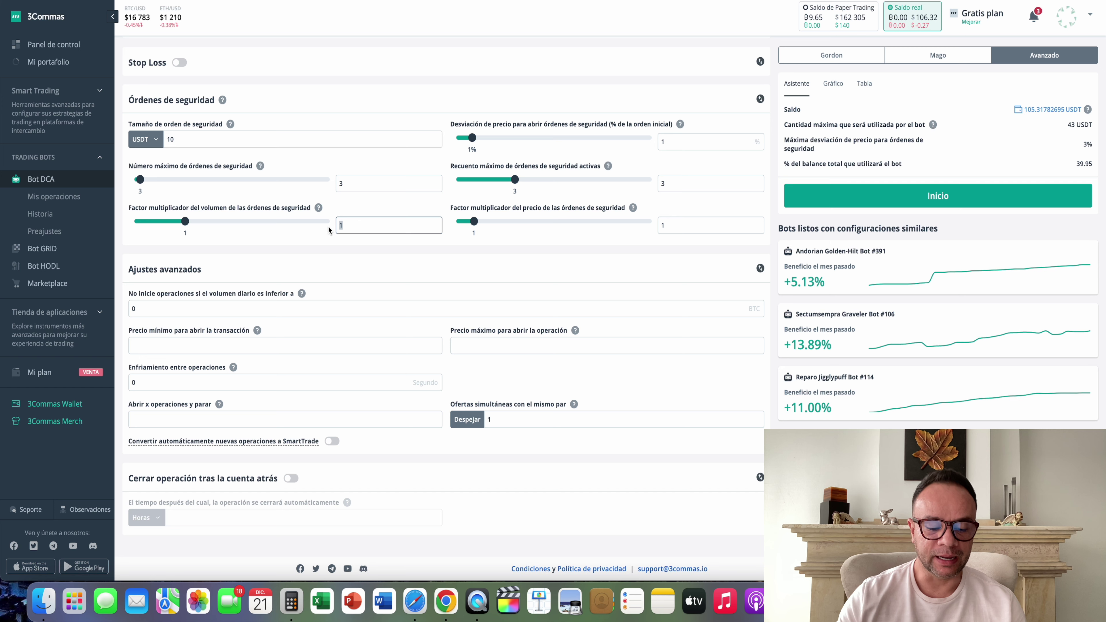
text(4.)
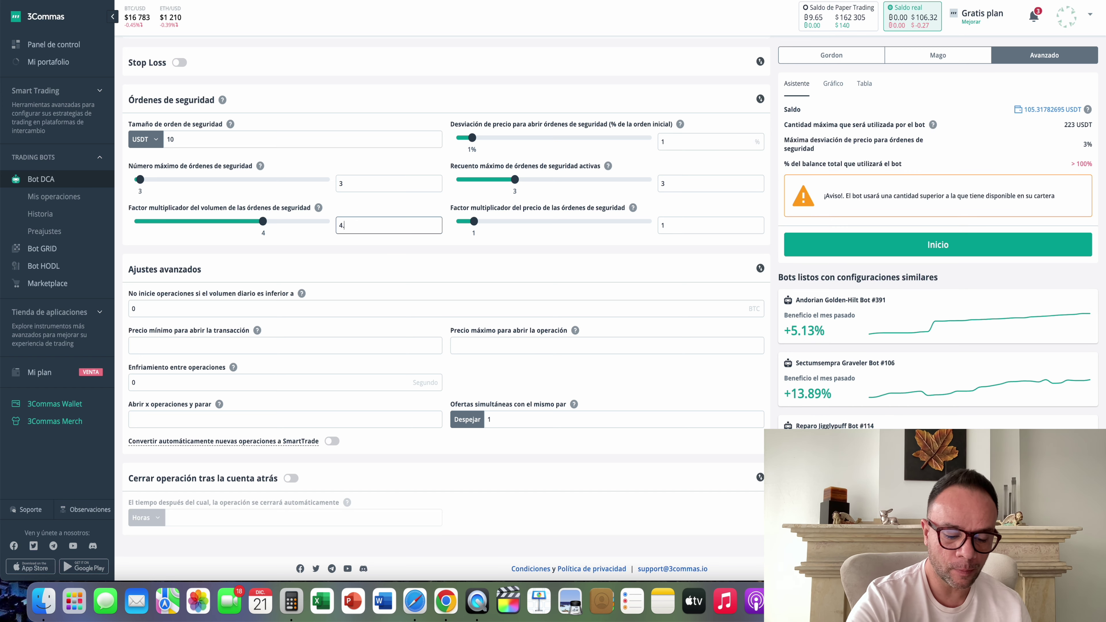
text(23)
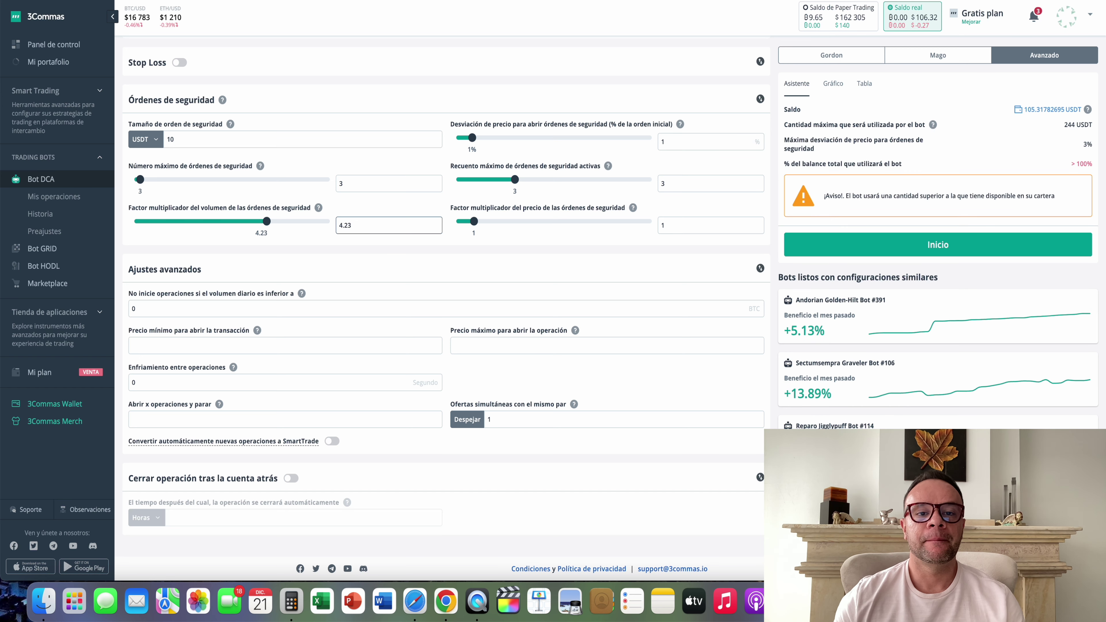
Set the price deviation for opening safety orders to 0.9% and the safety order price multiplier to 2
drag(451, 125, 598, 129)
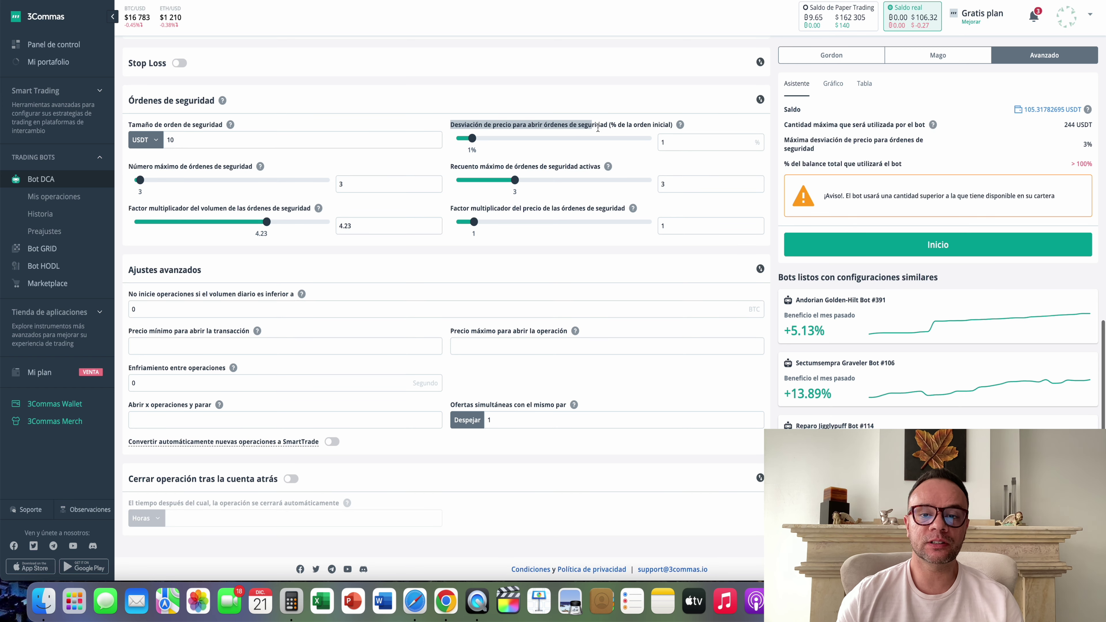
click(673, 142)
key(BackSpace)
text(0.9)
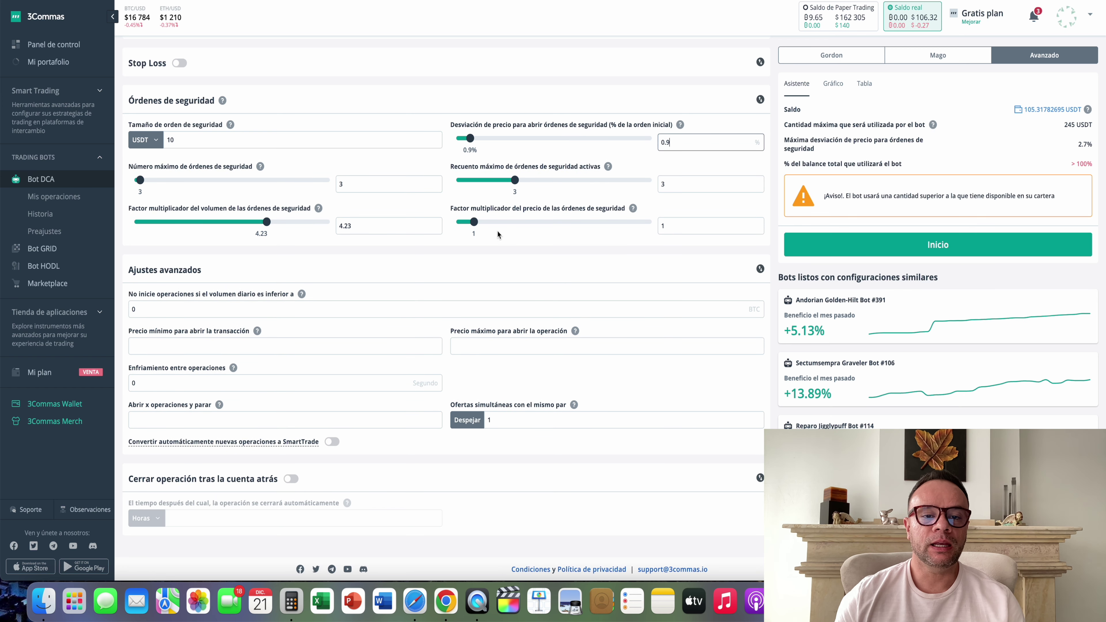
drag(450, 208, 541, 214)
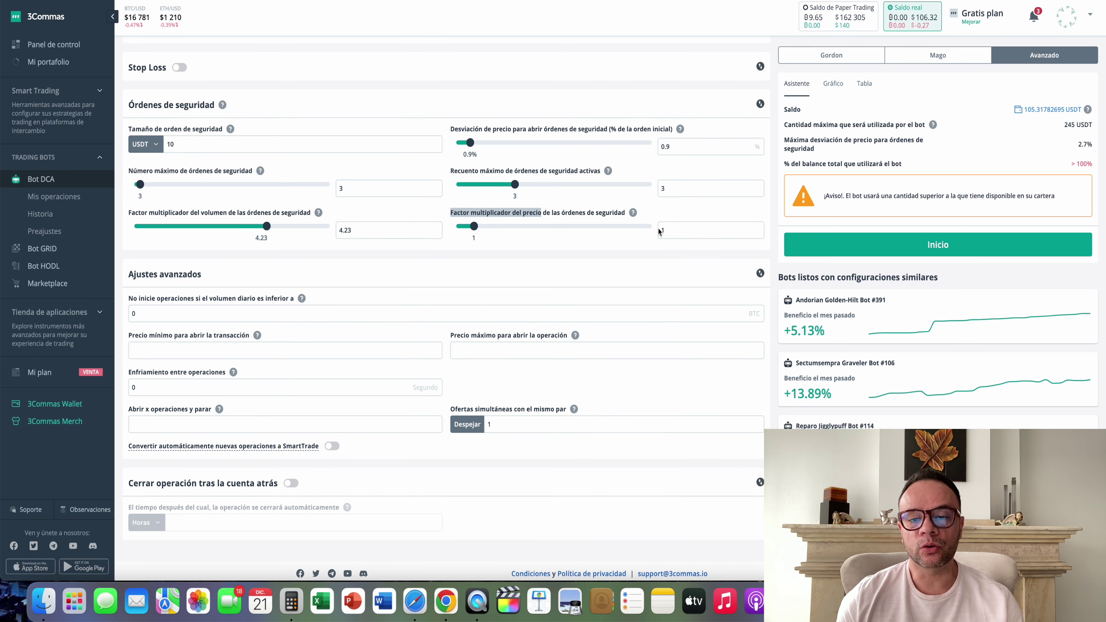
double_click(681, 231)
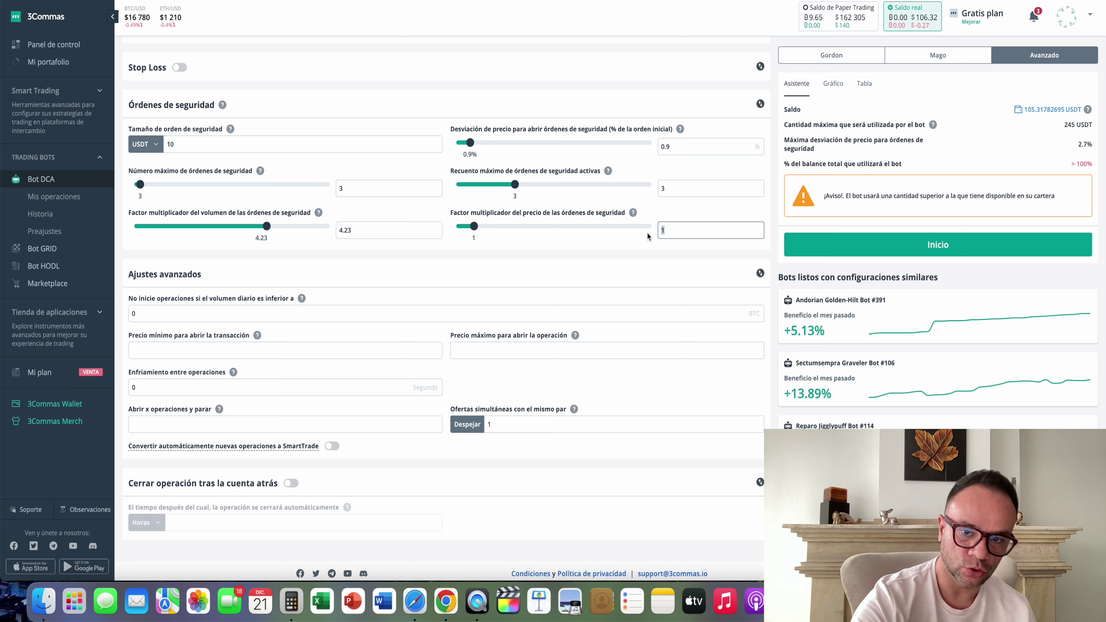
text(2)
Review the bot's settings from the simultaneous deals per pair back to the pairs section, and check the maximum amount the bot will use
scroll(655, 267, up, 2)
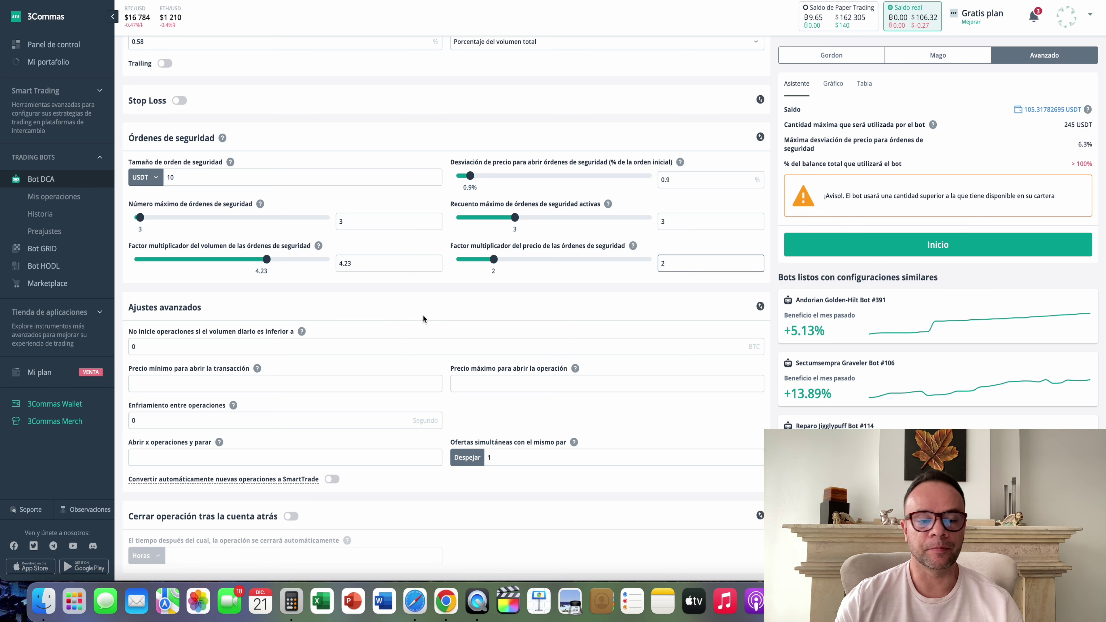
scroll(423, 315, down, 2)
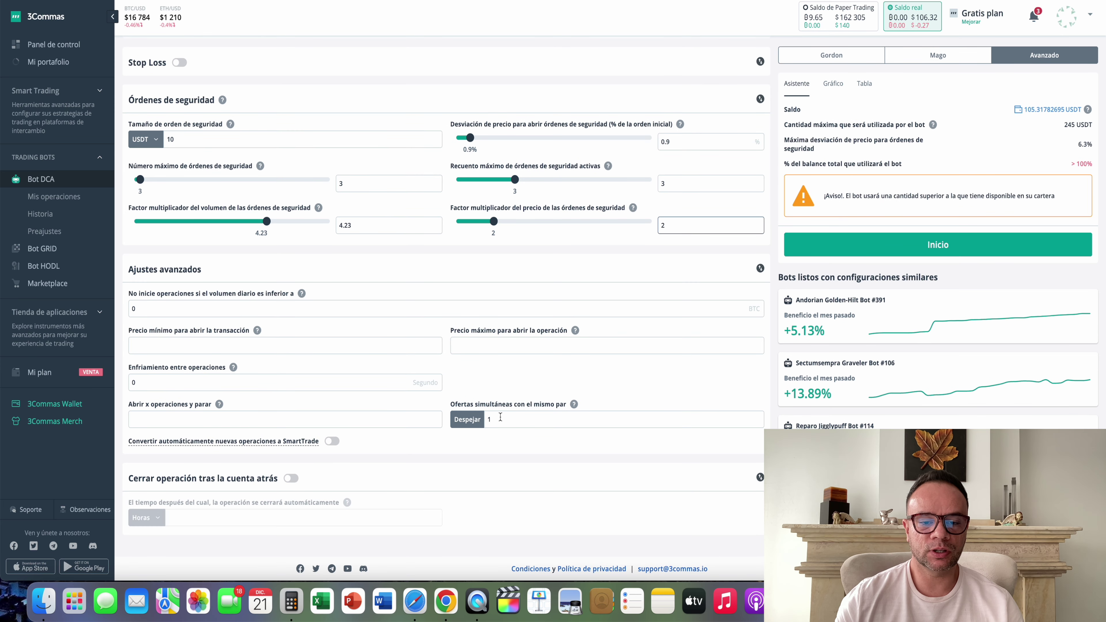
click(500, 417)
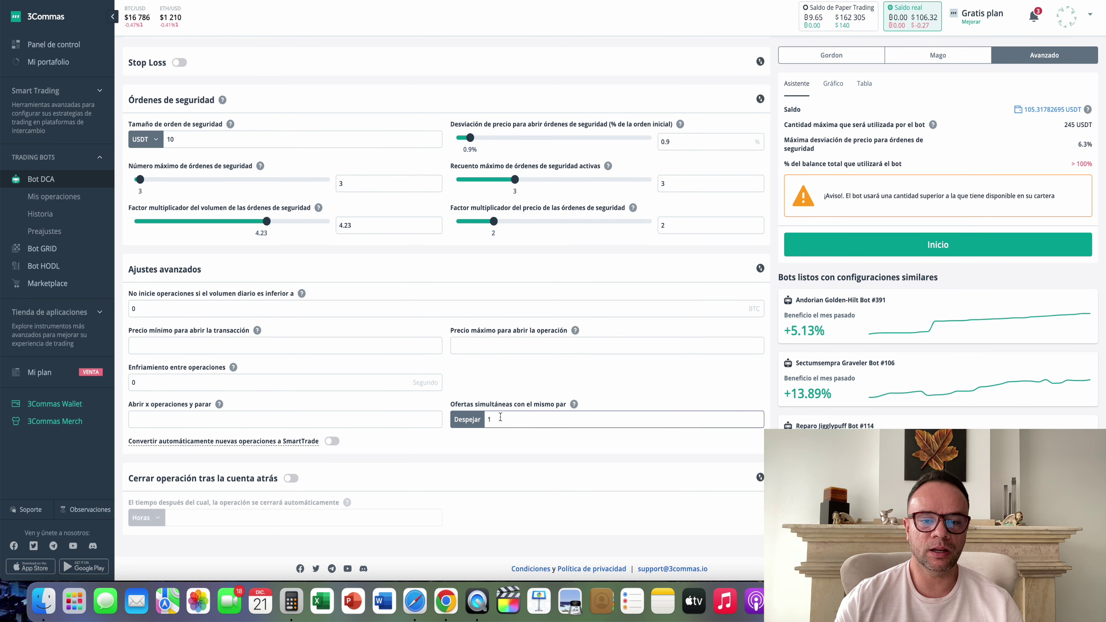
scroll(500, 417, up, 6)
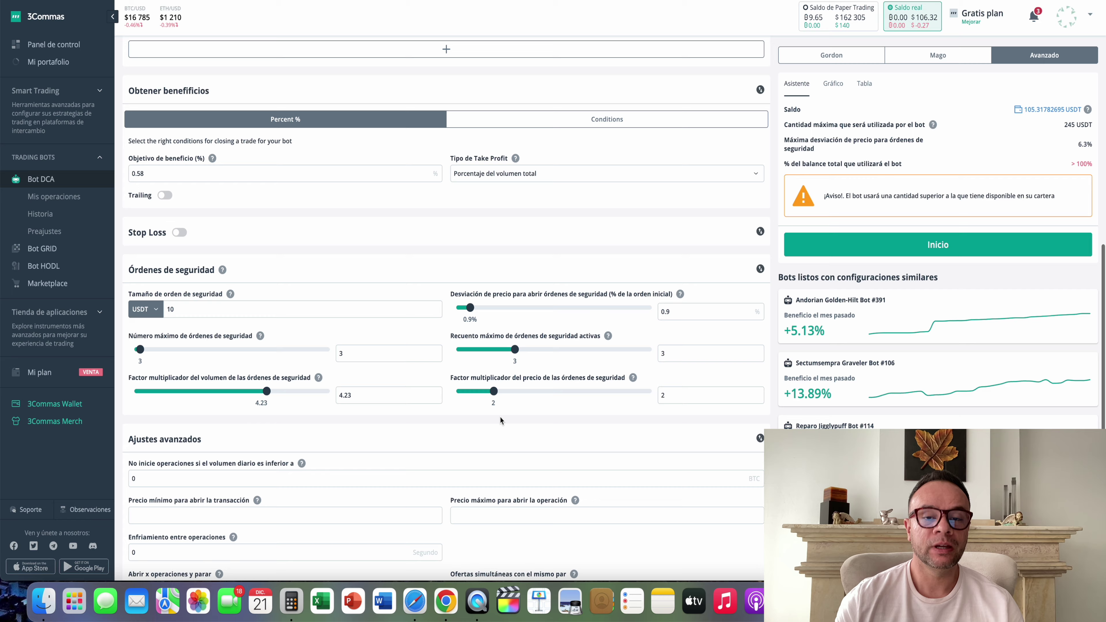
scroll(500, 418, up, 1)
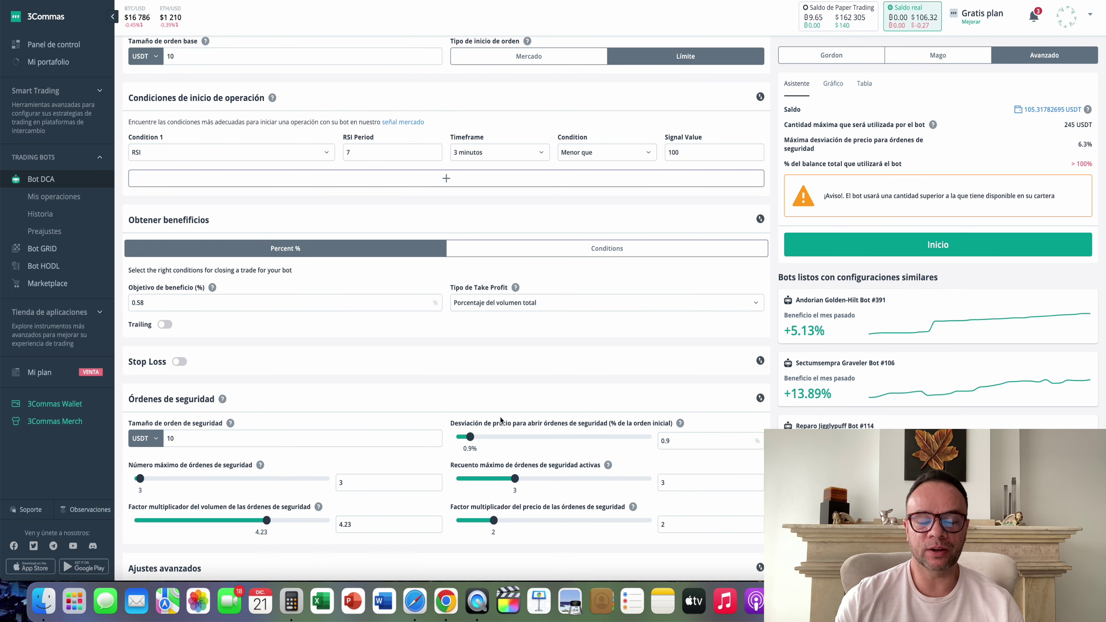
scroll(500, 417, up, 3)
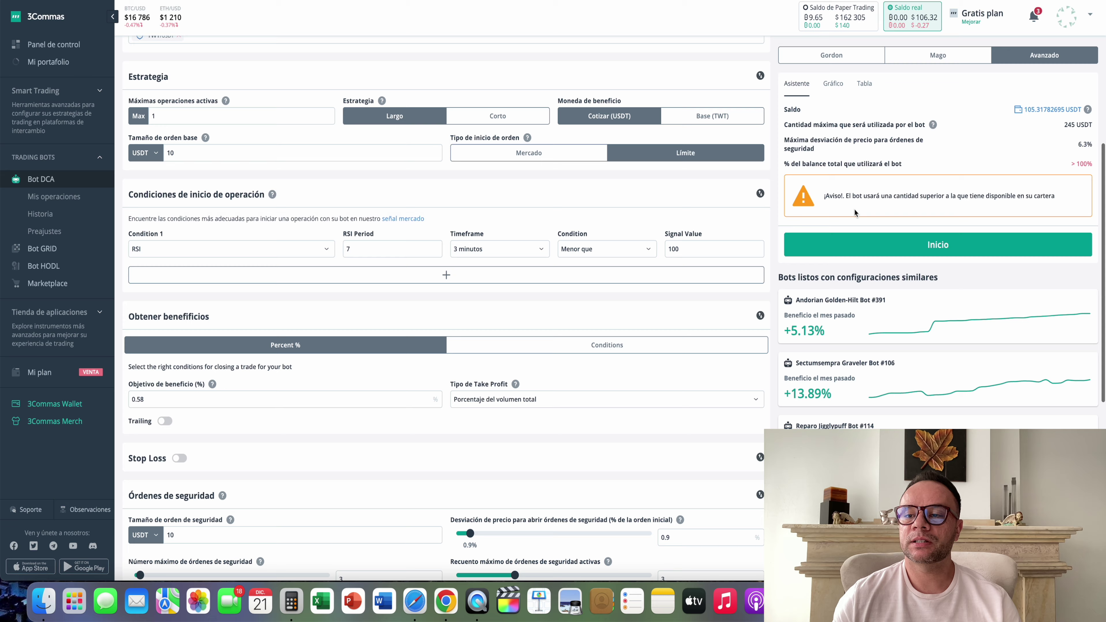
scroll(853, 209, up, 3)
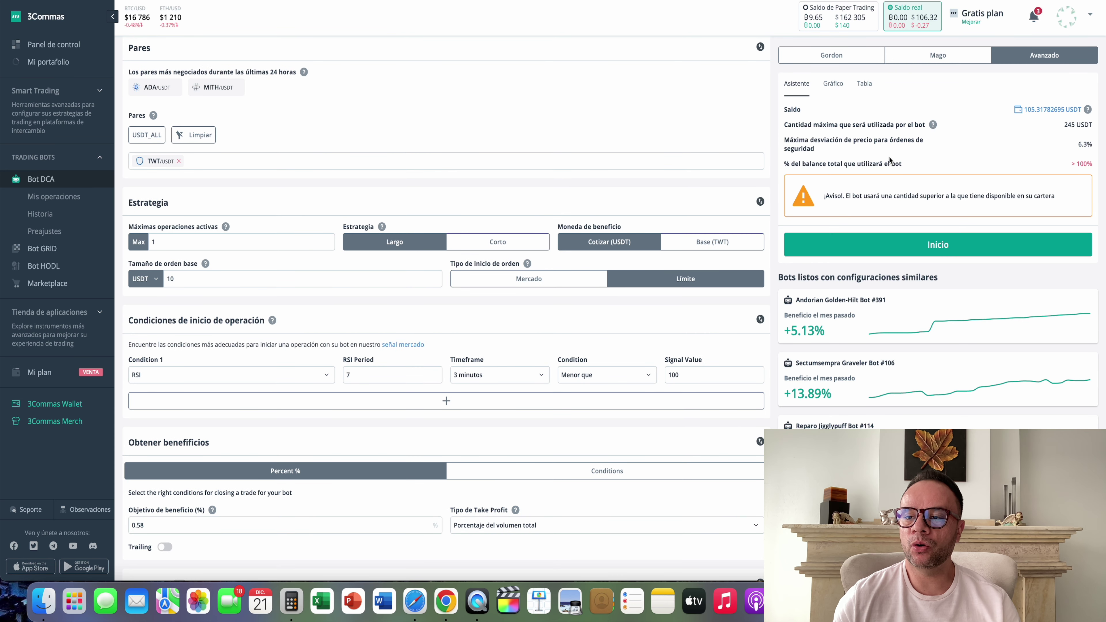
drag(1064, 130, 1094, 131)
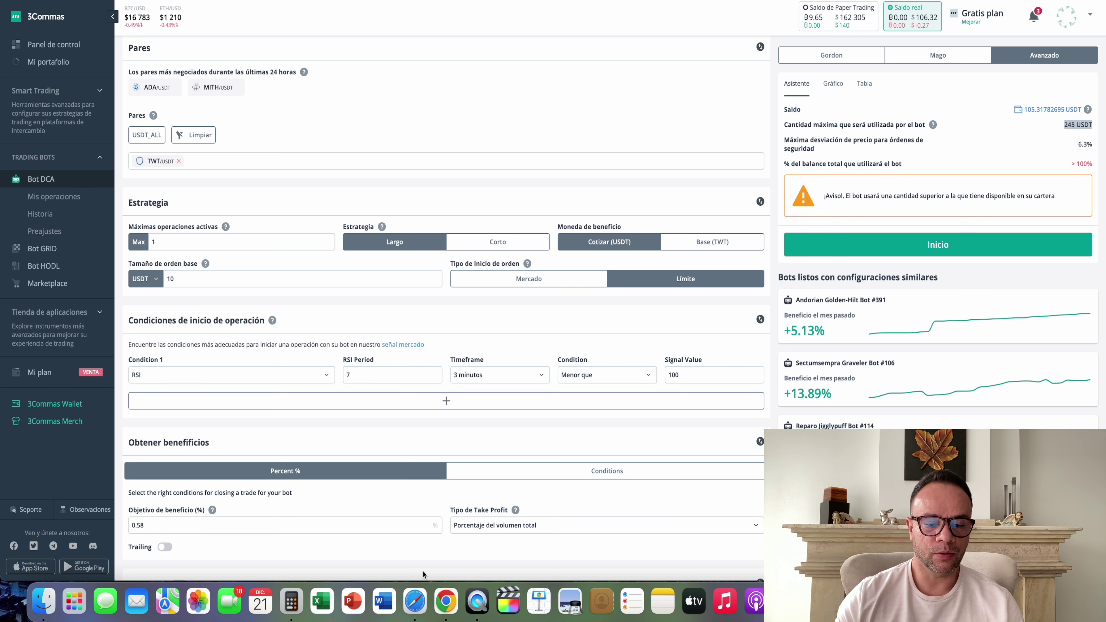
Switch to Safari, open the existing TWT Long Bot RSI 100 for editing and check the maximum amount it will use
click(414, 600)
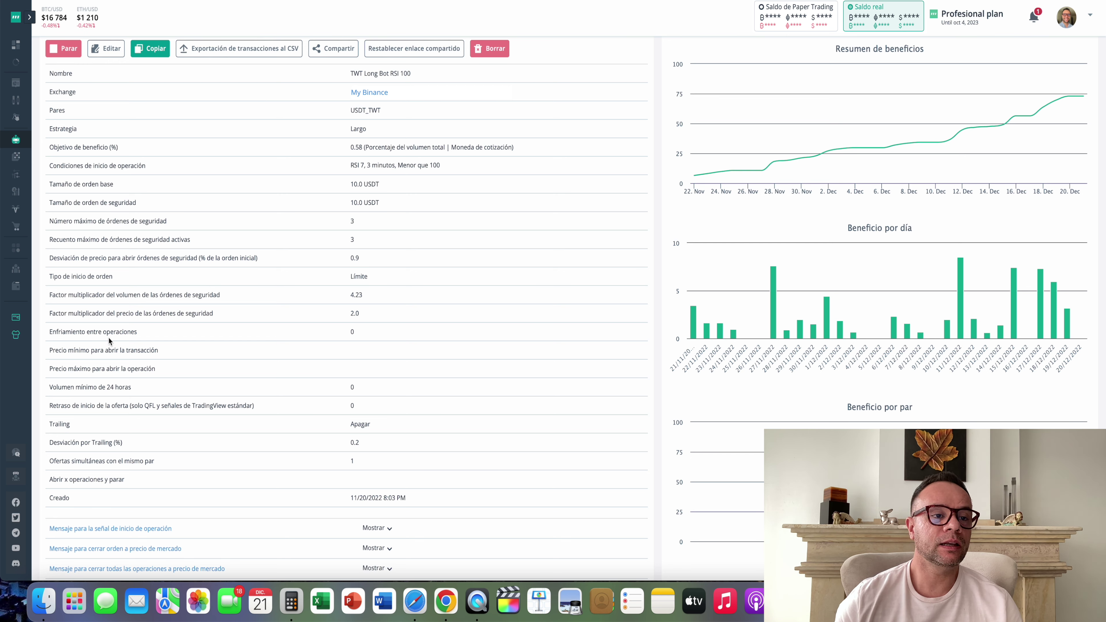
click(107, 51)
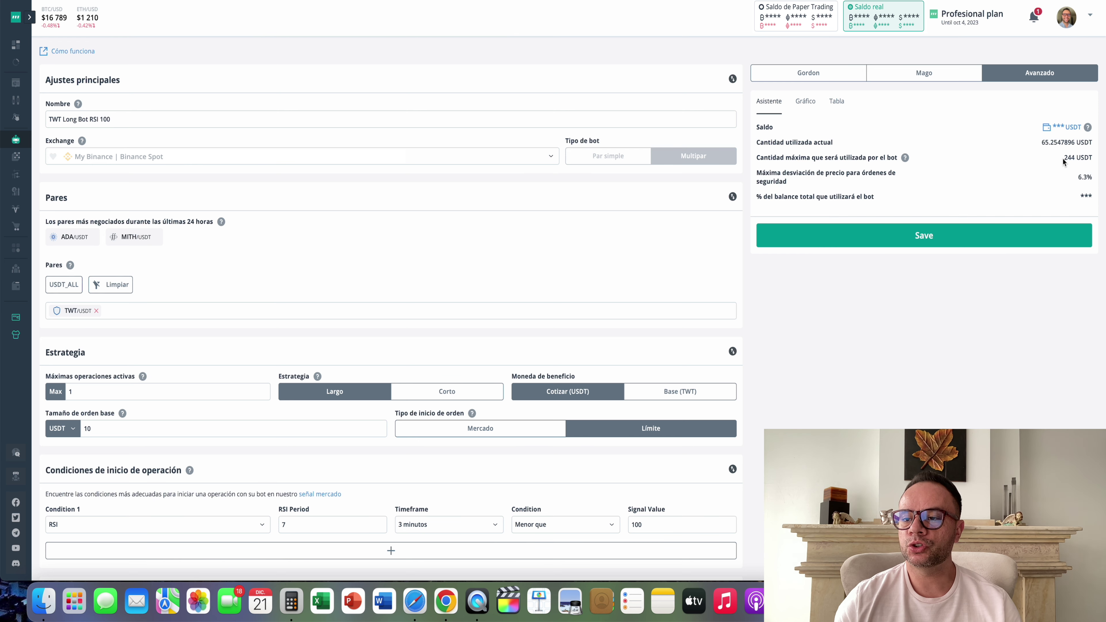
drag(1063, 158, 1084, 169)
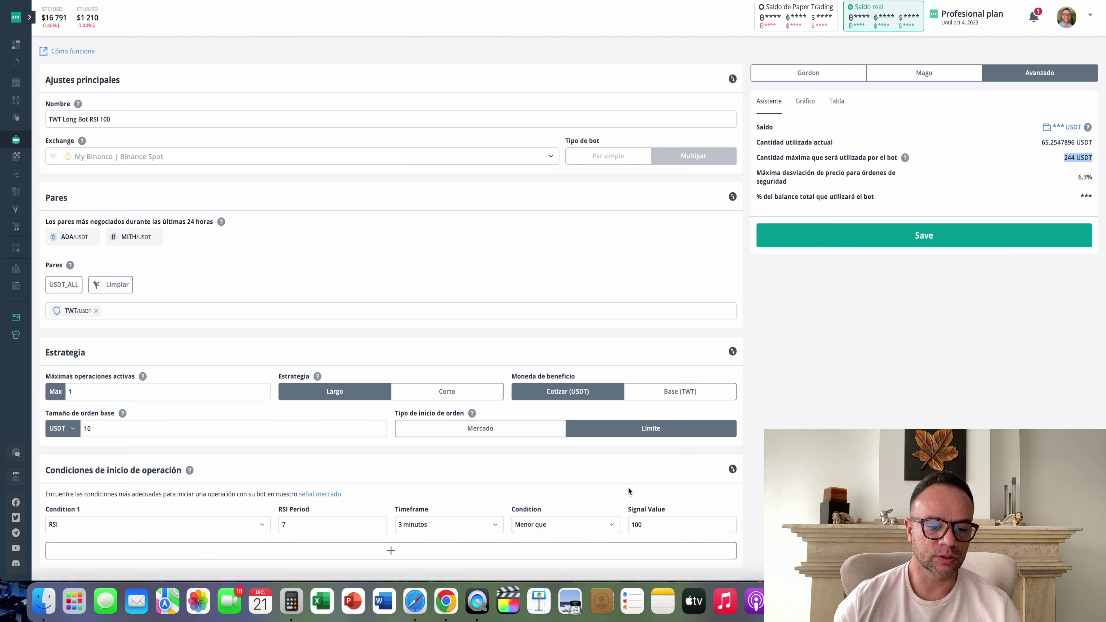
Open Calculator and divide 72.96 by the bot's maximum amount of 244
click(291, 612)
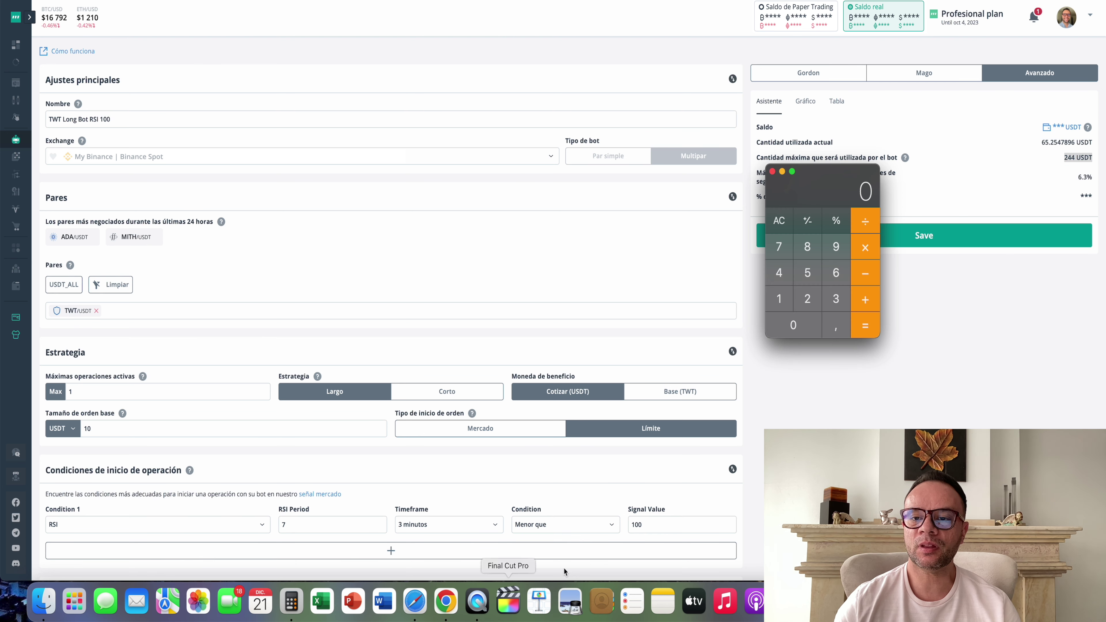
click(778, 220)
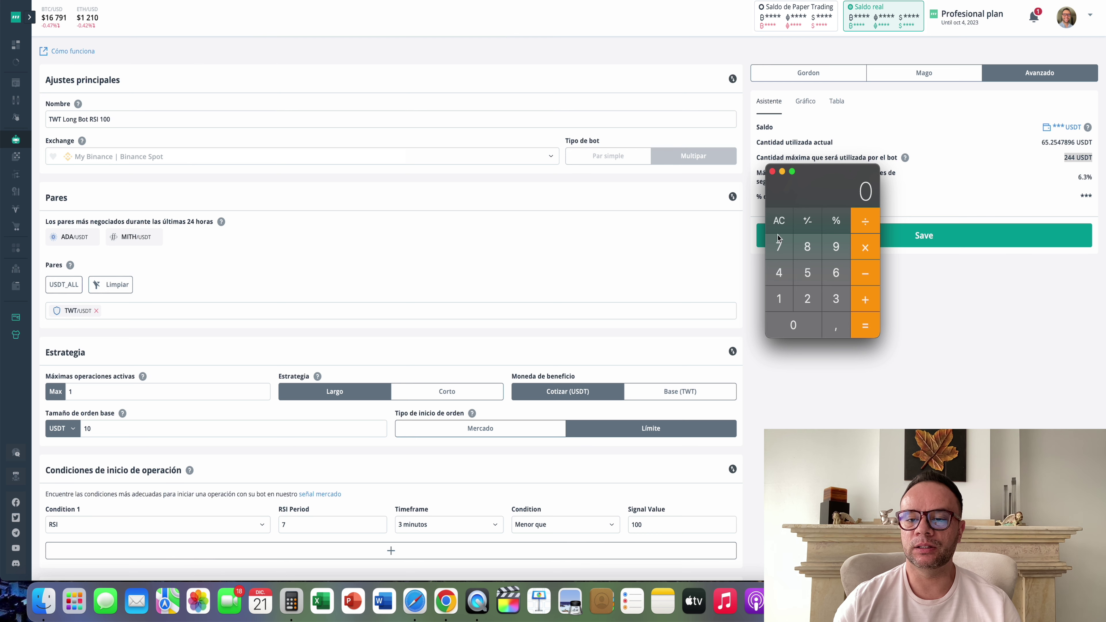
click(779, 250)
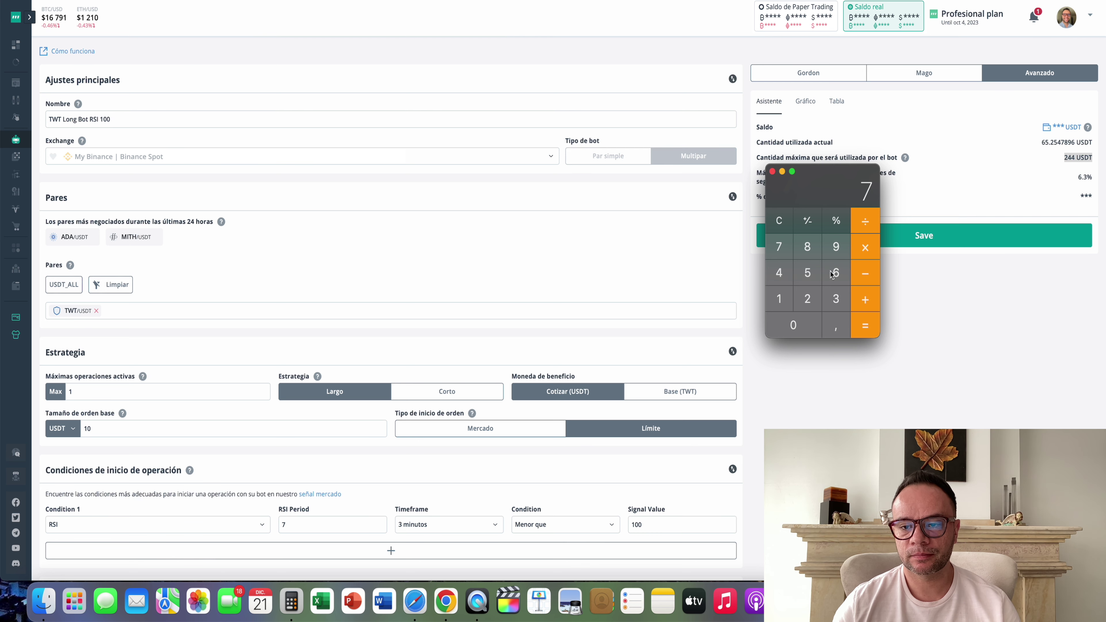
click(816, 301)
click(828, 322)
click(835, 246)
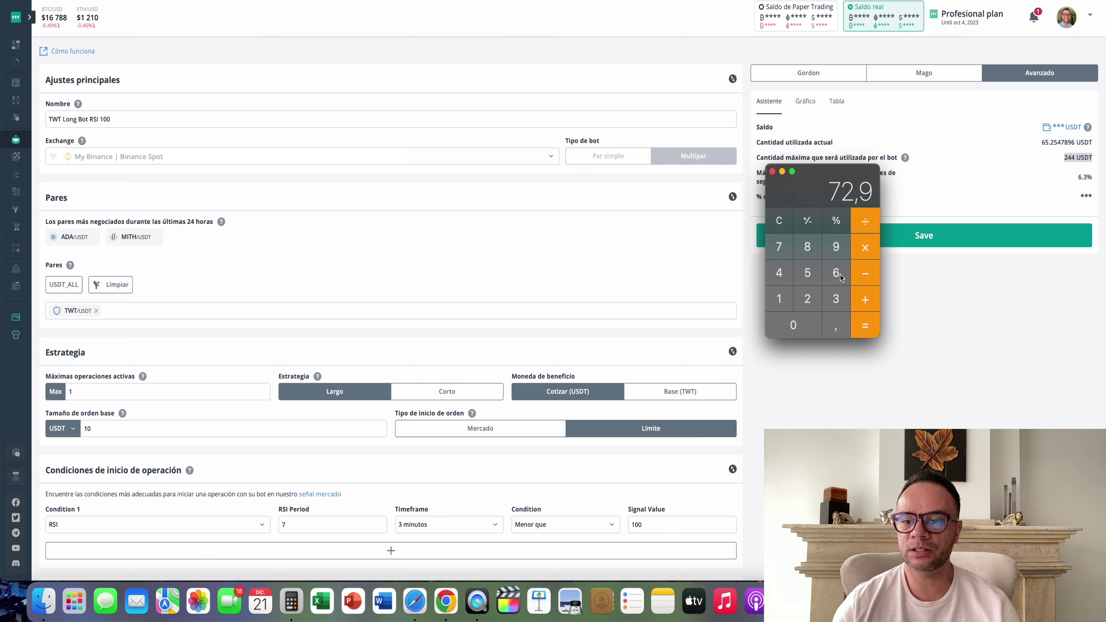
click(835, 273)
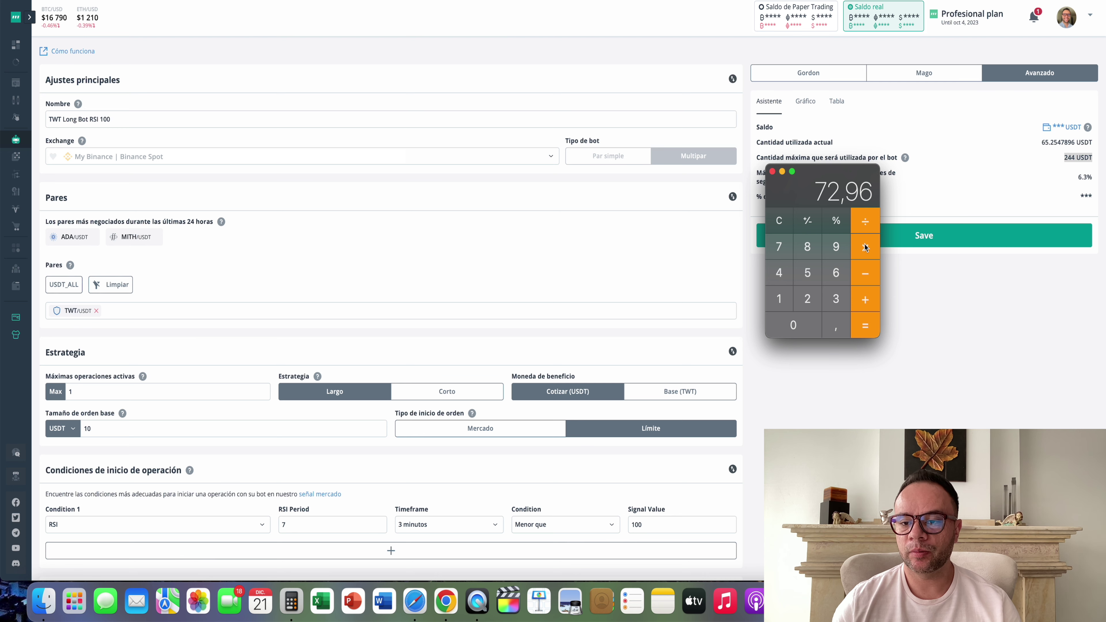
click(866, 229)
click(807, 298)
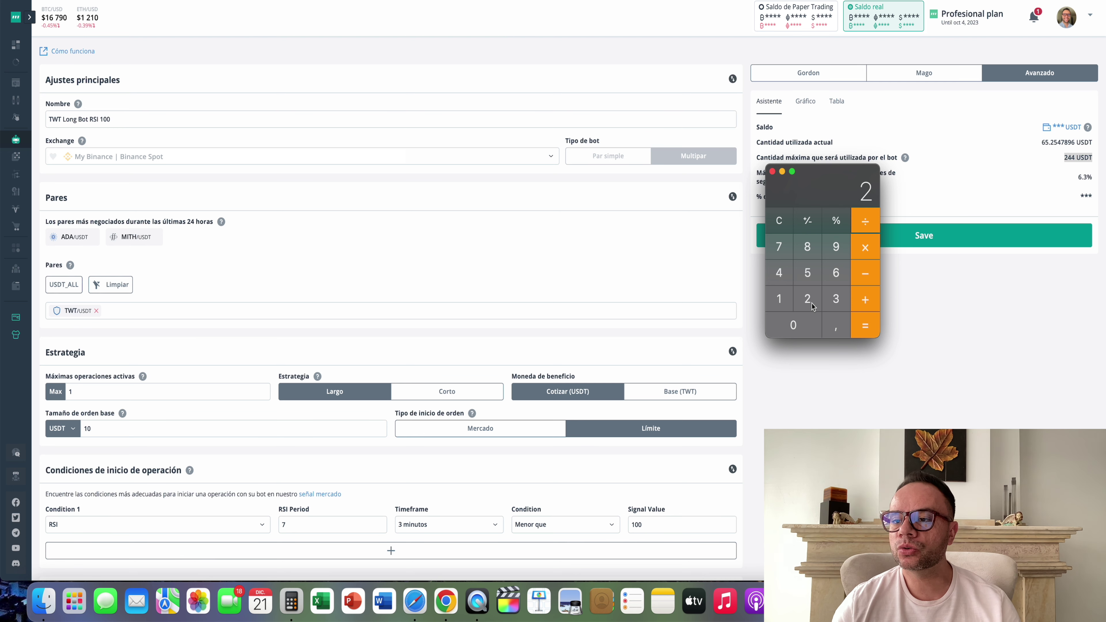
click(779, 273)
click(781, 276)
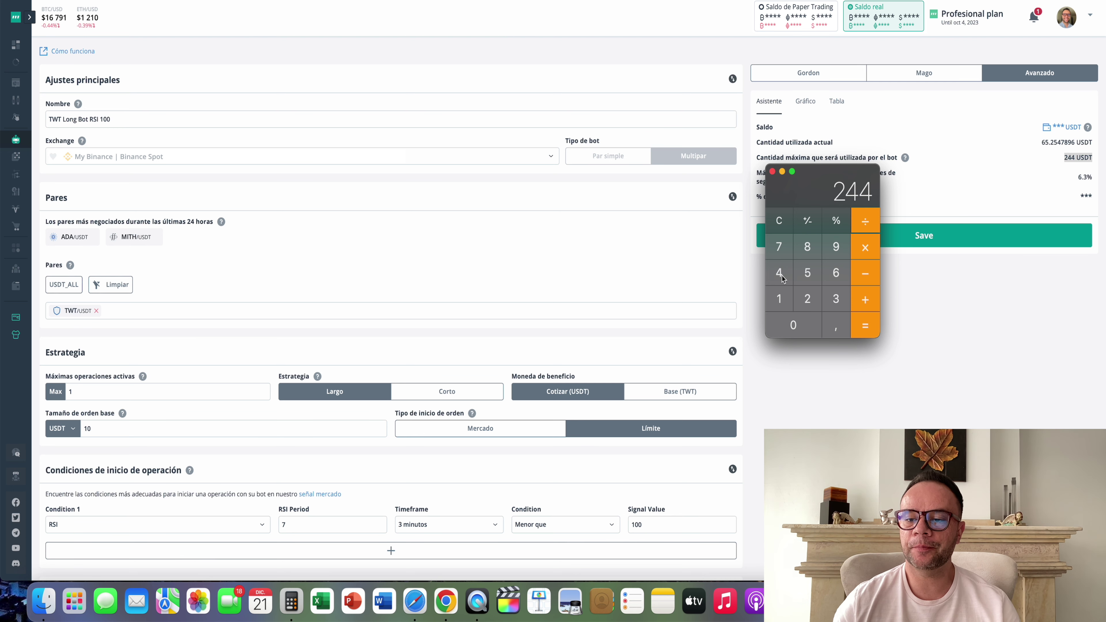
click(865, 327)
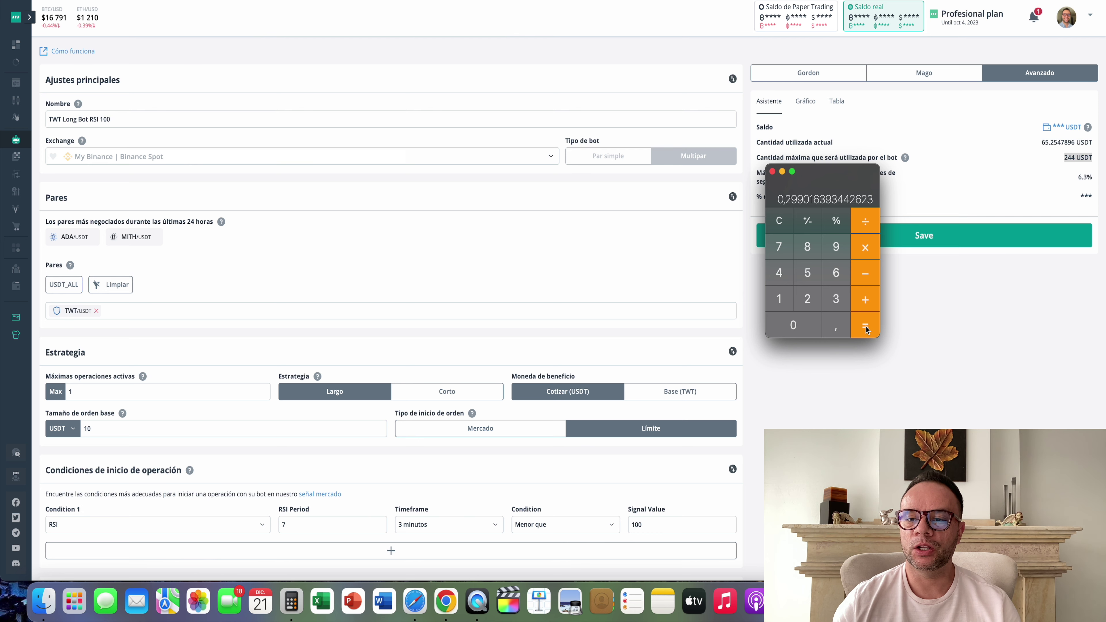
click(863, 222)
click(779, 298)
click(793, 325)
click(793, 325)
click(860, 335)
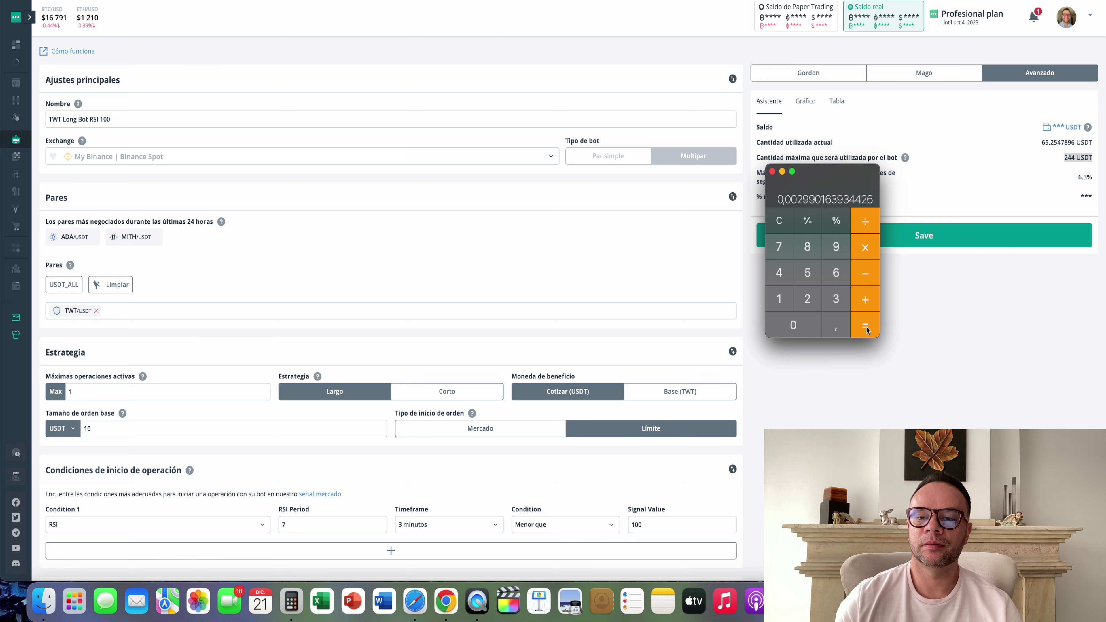
click(786, 220)
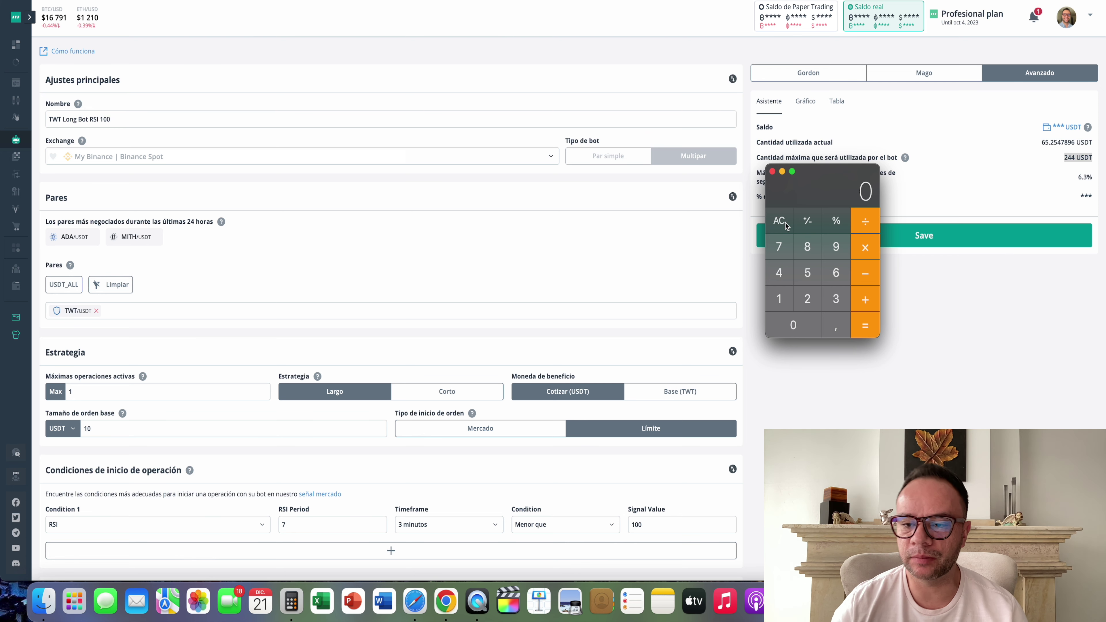
Calculate the ratio of 72.96 to 244 again in the cleared calculator
click(774, 256)
click(813, 300)
click(835, 326)
click(835, 247)
click(835, 273)
click(865, 222)
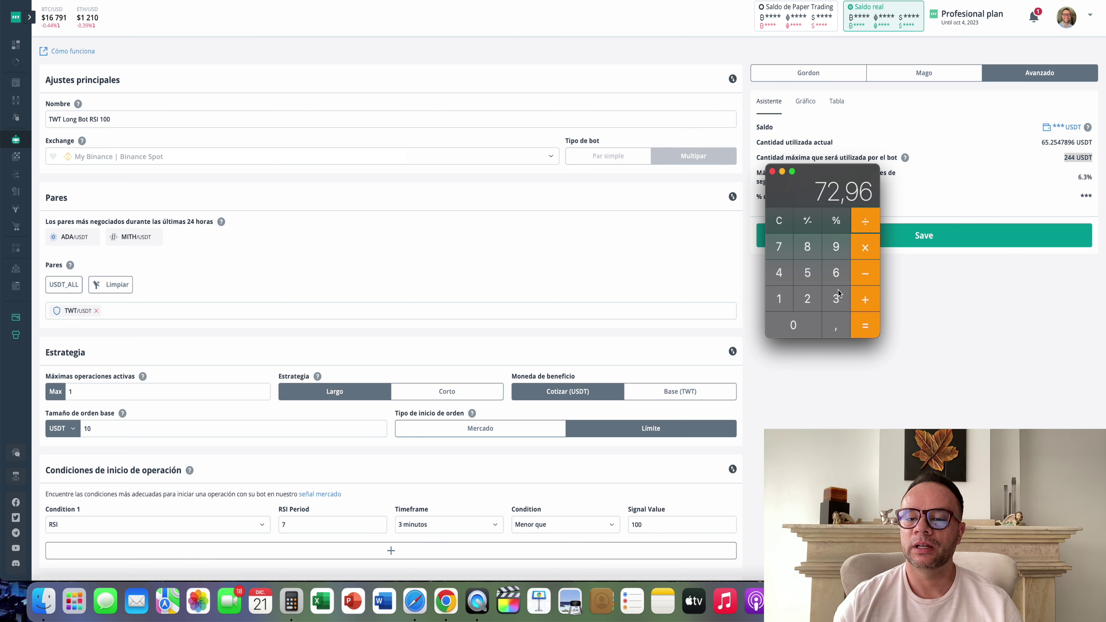
click(807, 299)
click(778, 273)
click(779, 272)
click(865, 325)
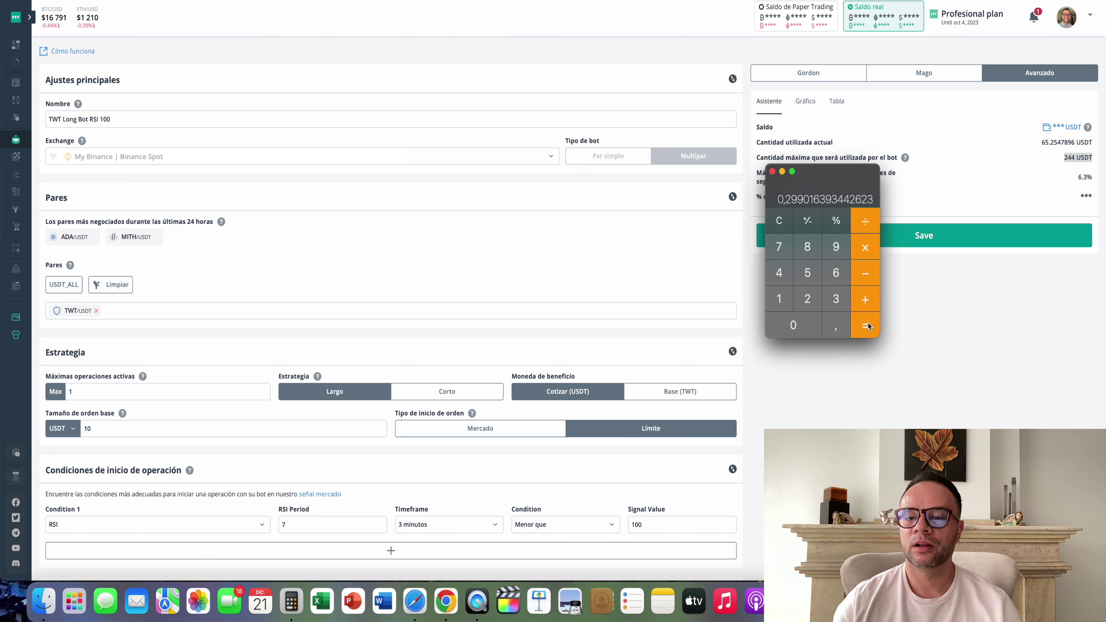
Multiply the quotient by 100 to get a percentage, and divide that percentage by 30
click(865, 247)
click(779, 298)
click(794, 325)
click(793, 325)
click(864, 328)
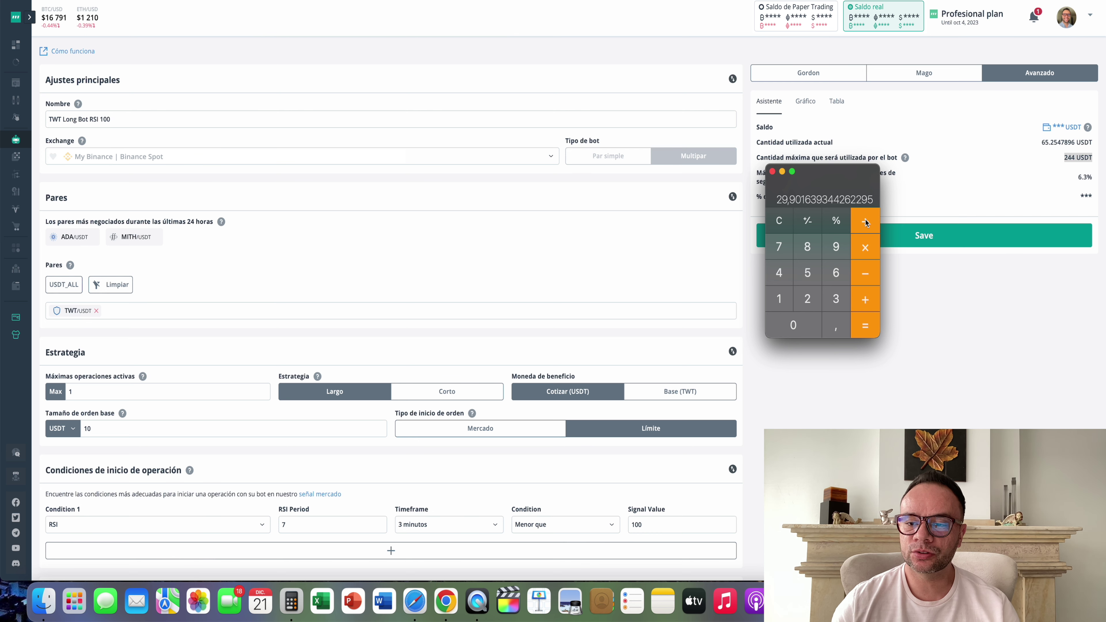
click(835, 299)
click(805, 329)
click(859, 327)
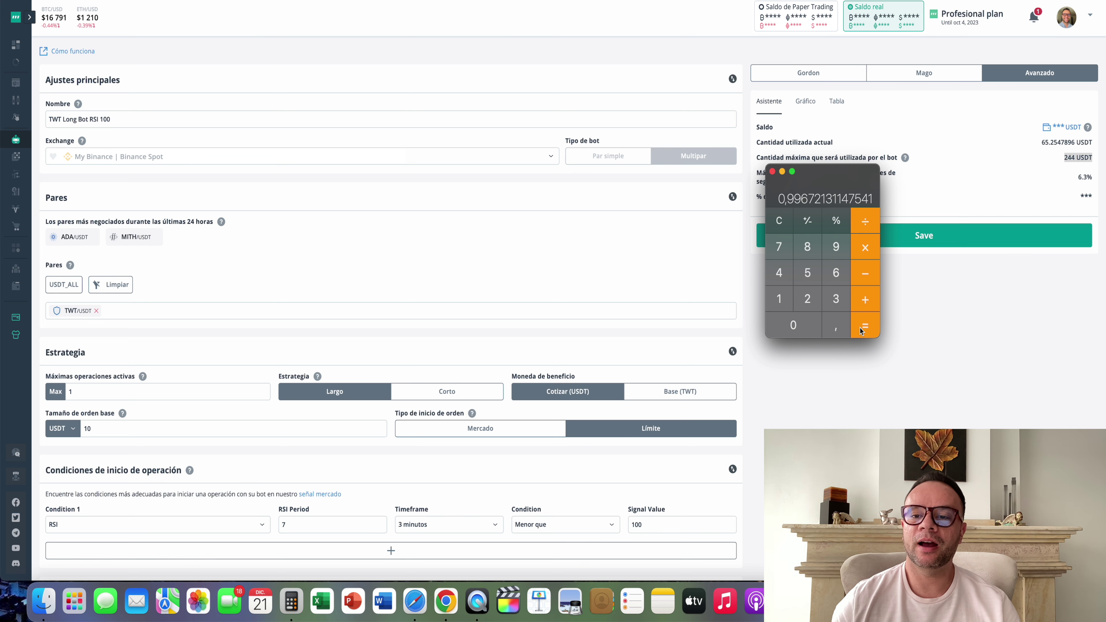